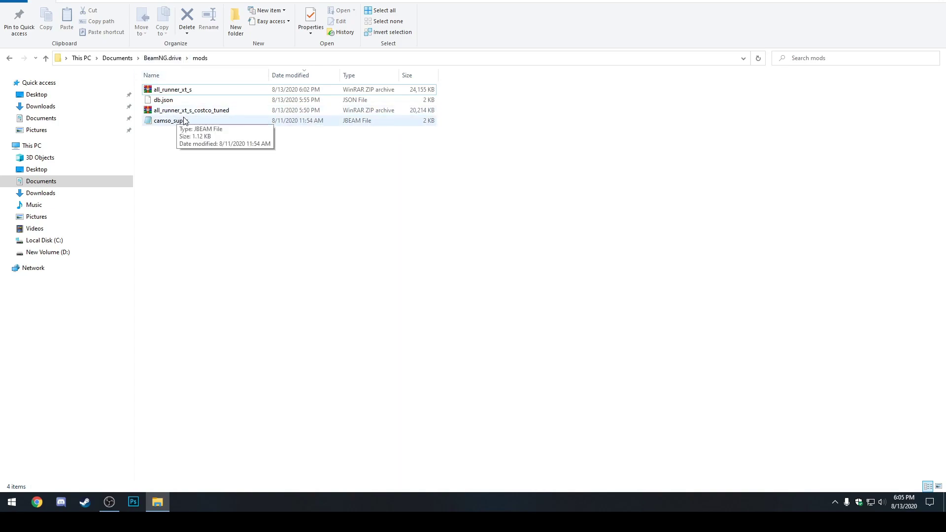
- Copy the camso_super JBEAM file from the mods folder
{"action": "left_click_drag", "start_coordinate": [183, 119], "coordinate": [392, 121]}
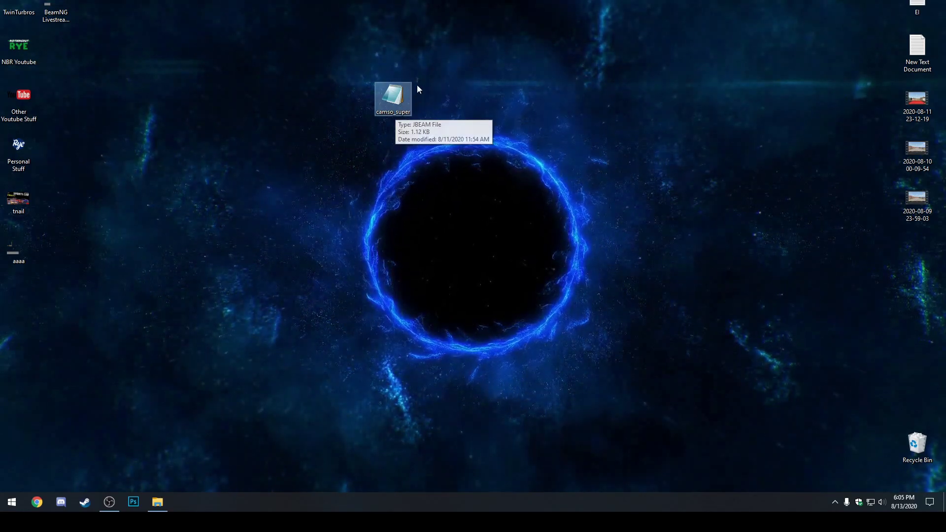
{"action": "left_click_drag", "start_coordinate": [392, 101], "coordinate": [225, 181]}
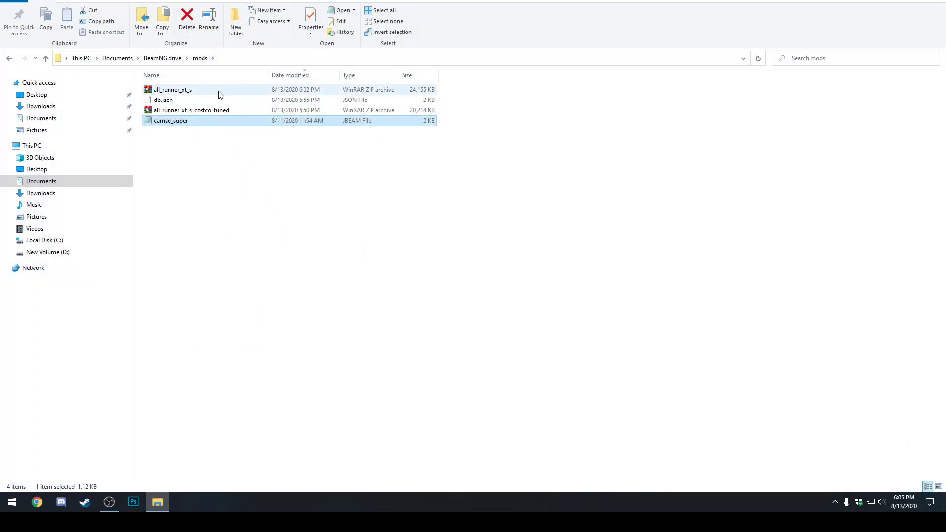
{"action": "right_click", "coordinate": [180, 121]}
{"action": "left_click", "coordinate": [218, 303]}
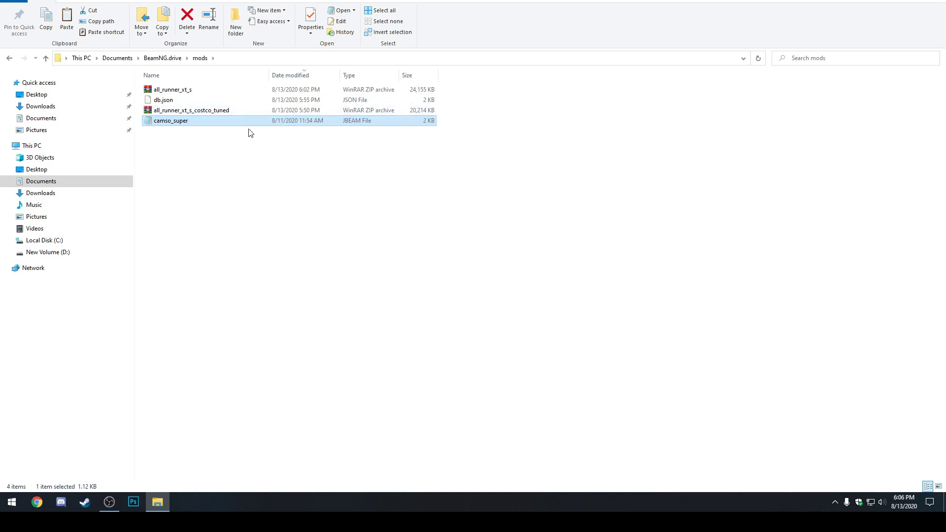
- Open the all_runner_xt_s archive in WinRAR and go to its vehicles\all_runner_xt_s folder
{"action": "double_click", "coordinate": [227, 91]}
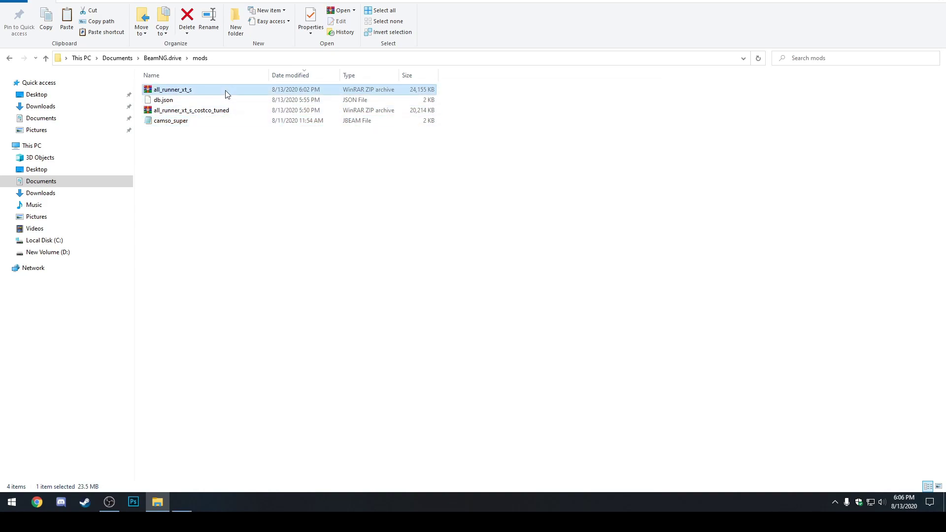
{"action": "left_click", "coordinate": [660, 82]}
{"action": "left_click", "coordinate": [288, 111]}
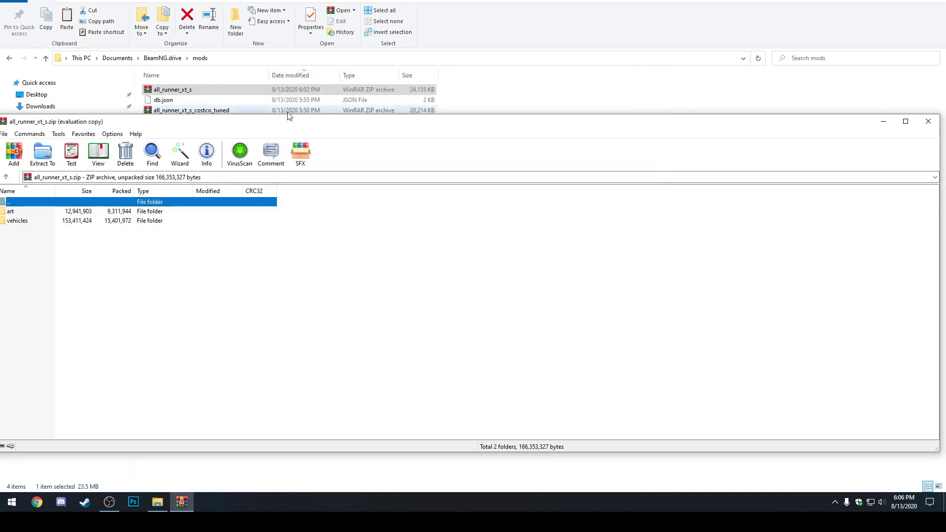
{"action": "left_click", "coordinate": [182, 501]}
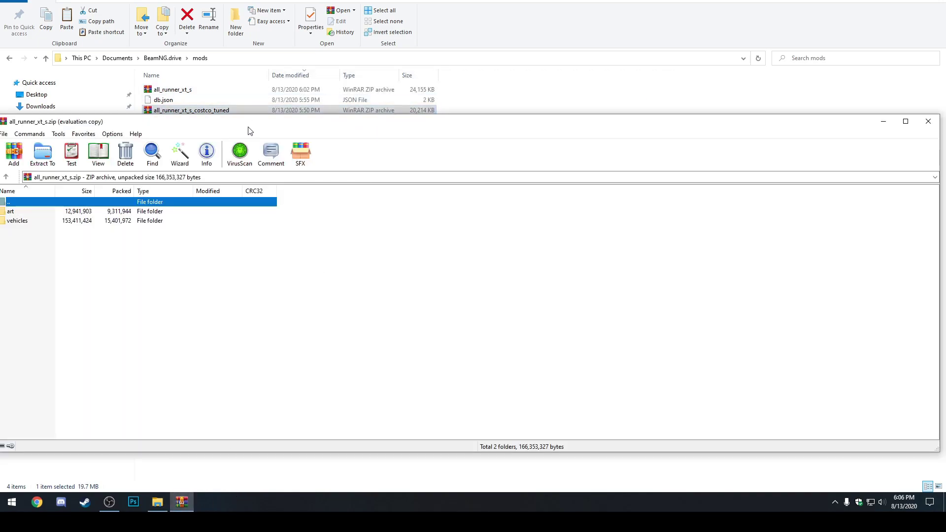
{"action": "left_click_drag", "start_coordinate": [253, 129], "coordinate": [468, 82]}
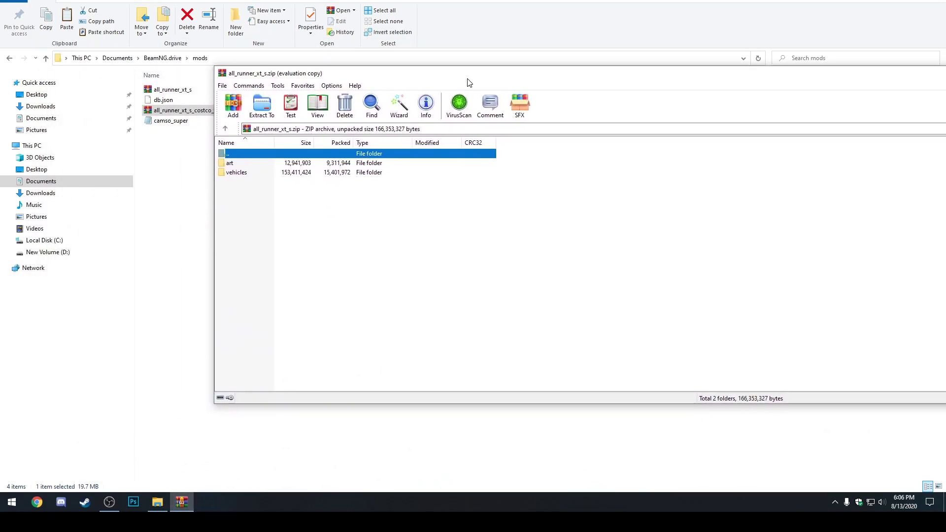
{"action": "double_click", "coordinate": [242, 172]}
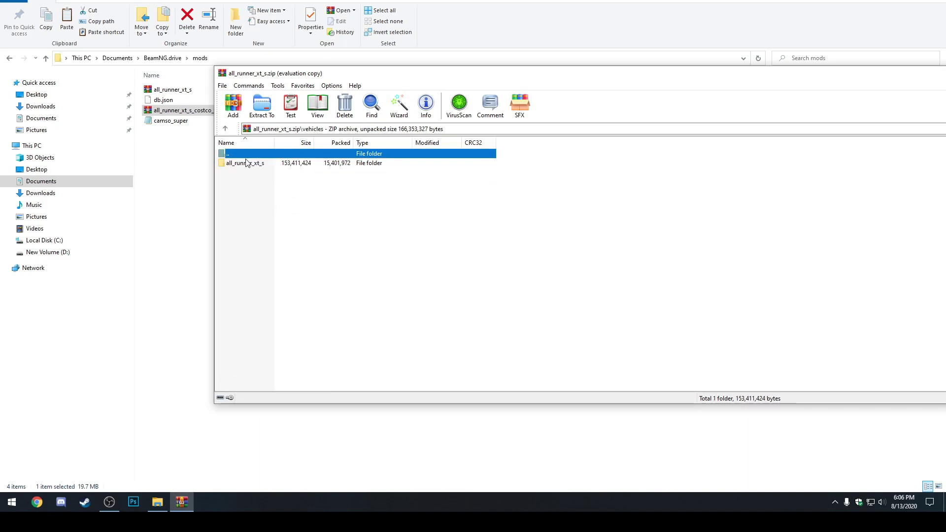
{"action": "double_click", "coordinate": [246, 165]}
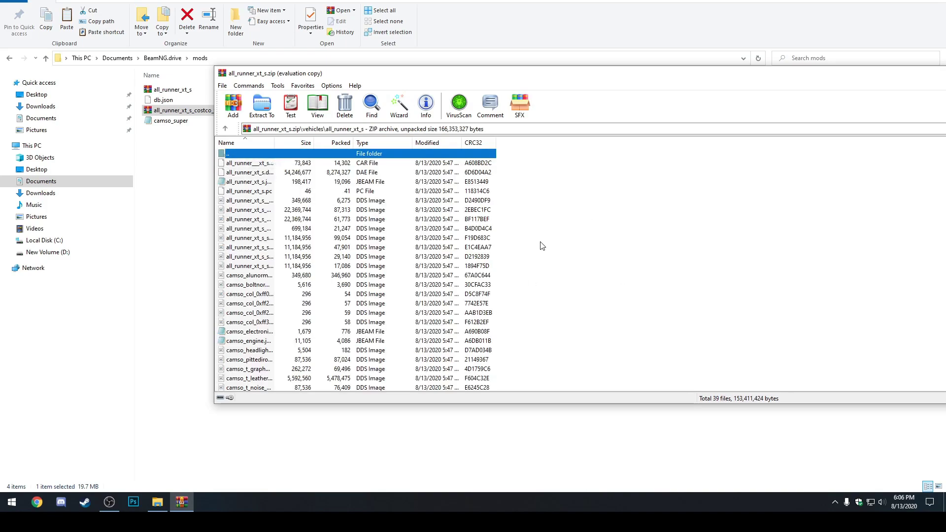
- Paste the copied camso_super file into the archive's vehicles\all_runner_xt_s folder, accepting the default archive parameters
{"action": "scroll", "coordinate": [517, 316], "scroll_direction": "down", "scroll_amount": 2}
{"action": "scroll", "coordinate": [485, 287], "scroll_direction": "up", "scroll_amount": 2}
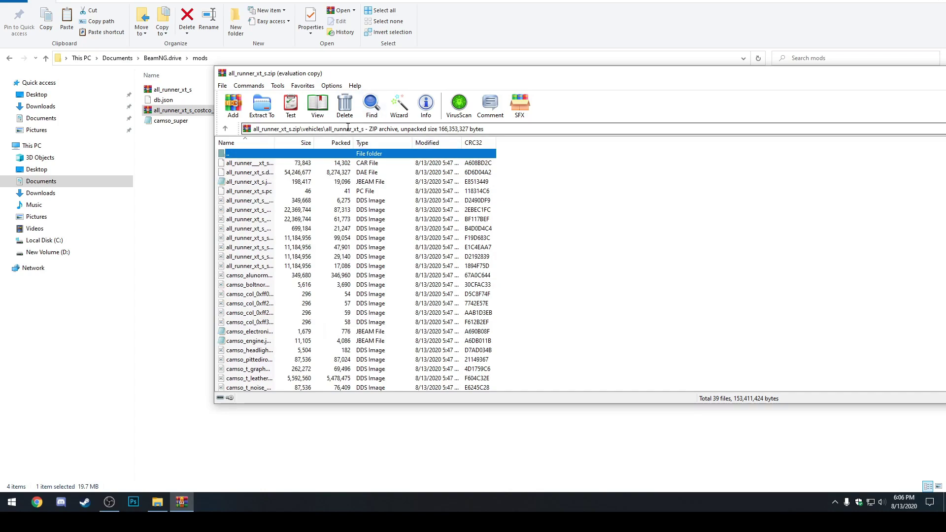
{"action": "scroll", "coordinate": [424, 311], "scroll_direction": "down", "scroll_amount": 5}
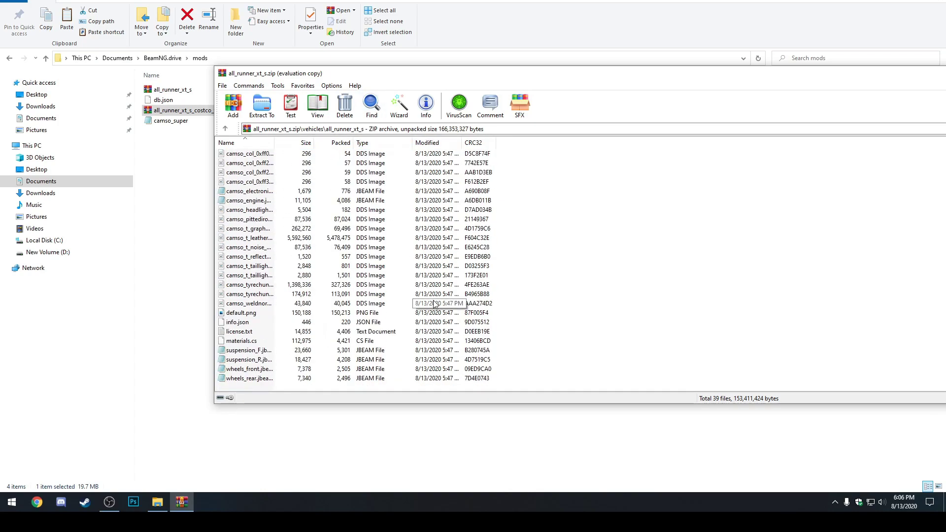
{"action": "scroll", "coordinate": [422, 329], "scroll_direction": "up", "scroll_amount": 5}
{"action": "scroll", "coordinate": [422, 330], "scroll_direction": "down", "scroll_amount": 5}
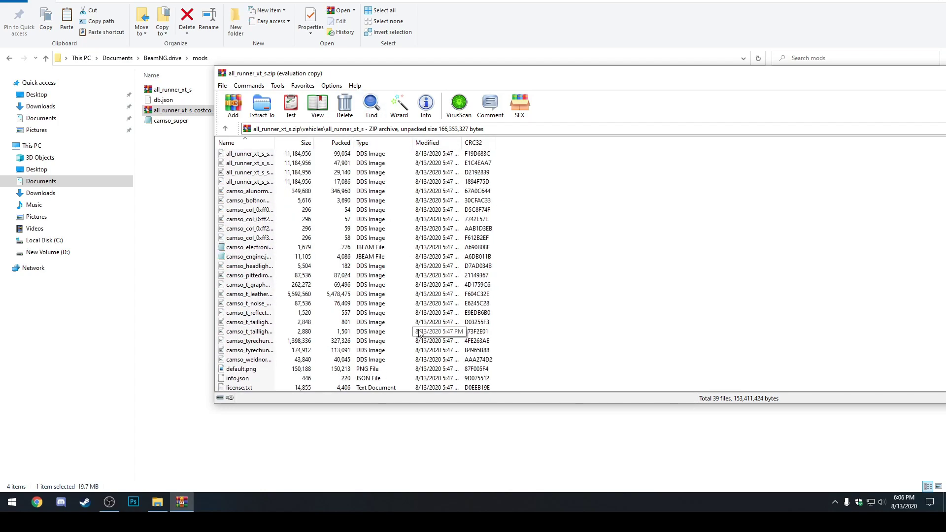
{"action": "scroll", "coordinate": [420, 333], "scroll_direction": "up", "scroll_amount": 5}
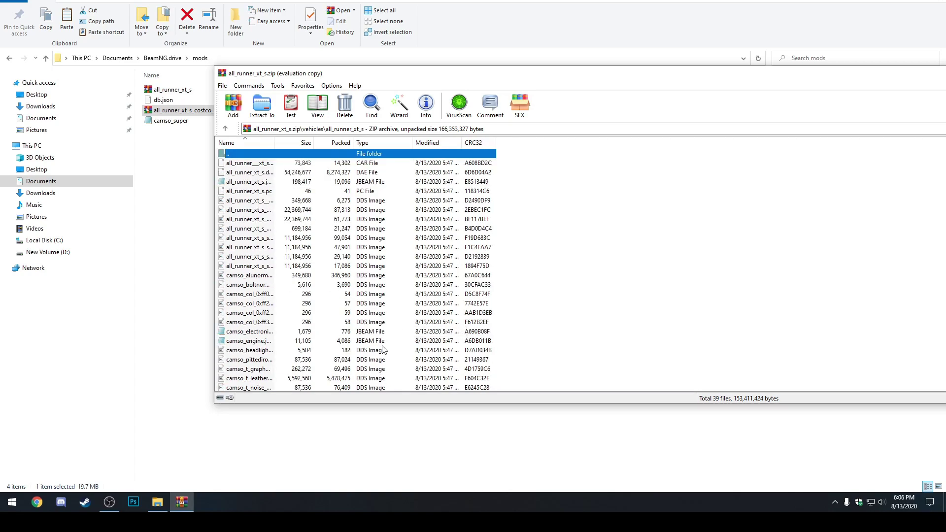
{"action": "scroll", "coordinate": [413, 237], "scroll_direction": "down", "scroll_amount": 5}
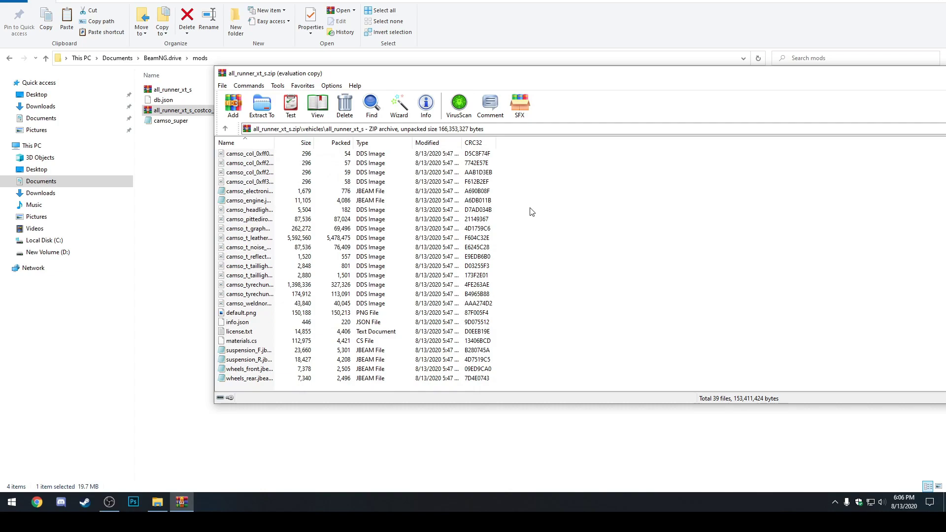
{"action": "right_click", "coordinate": [550, 237]}
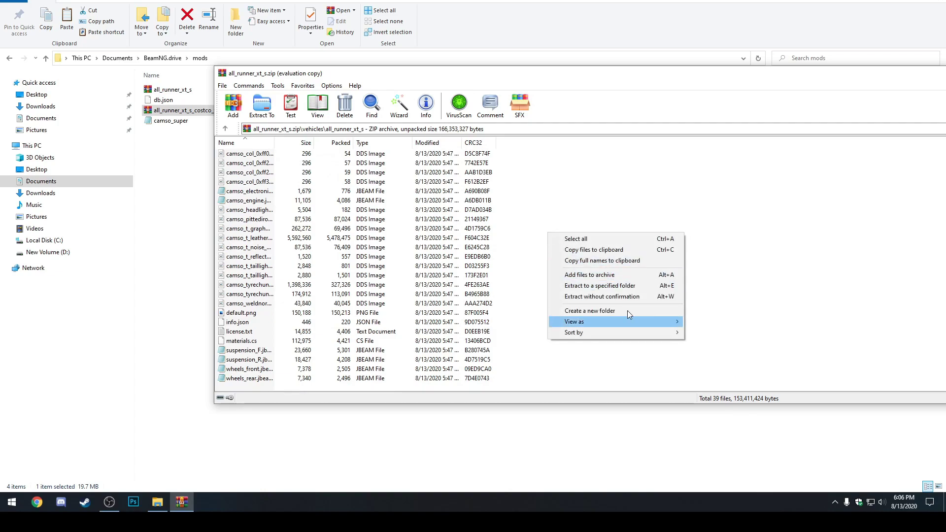
{"action": "left_click", "coordinate": [573, 195]}
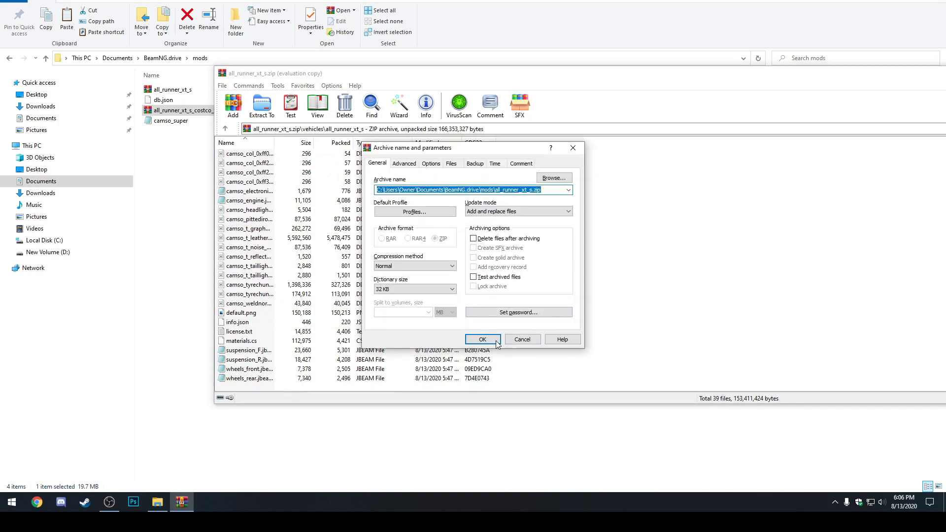
{"action": "left_click", "coordinate": [490, 342]}
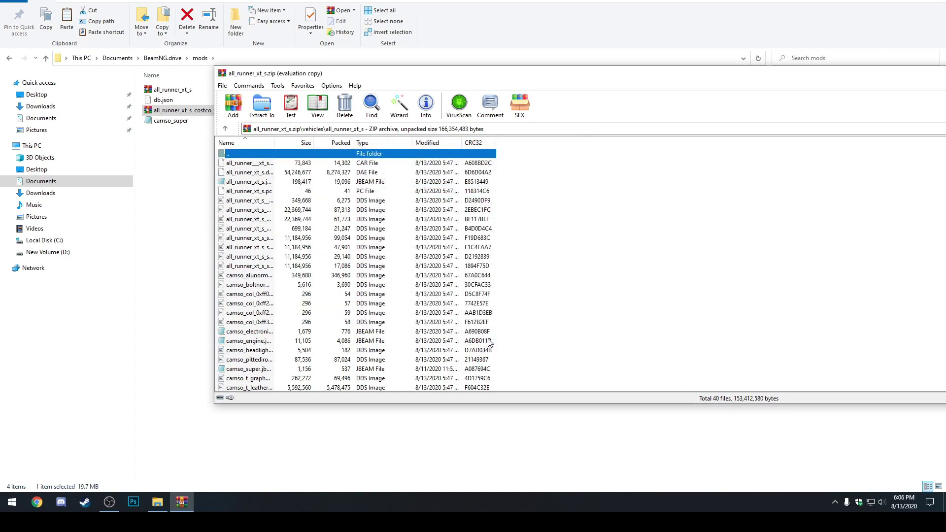
{"action": "scroll", "coordinate": [489, 342], "scroll_direction": "down", "scroll_amount": 3}
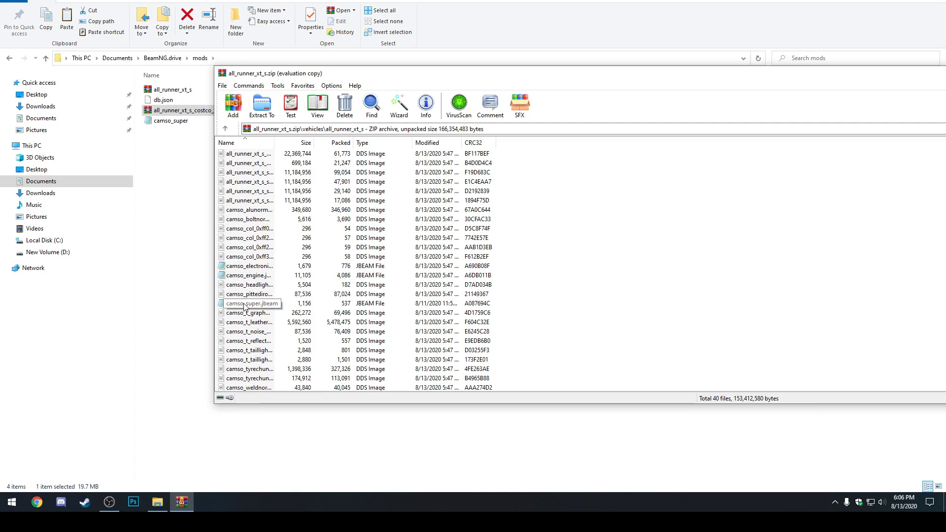
- Open camso_engine.jbeam from the all_runner_xt_s archive in Notepad and examine its slots section
{"action": "left_click_drag", "start_coordinate": [340, 73], "coordinate": [458, 67]}
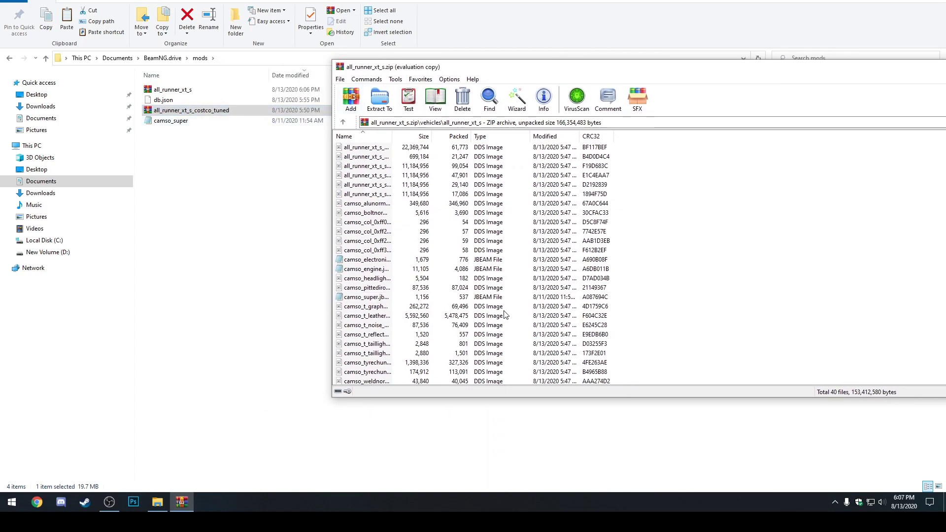
{"action": "scroll", "coordinate": [505, 315], "scroll_direction": "up", "scroll_amount": 3}
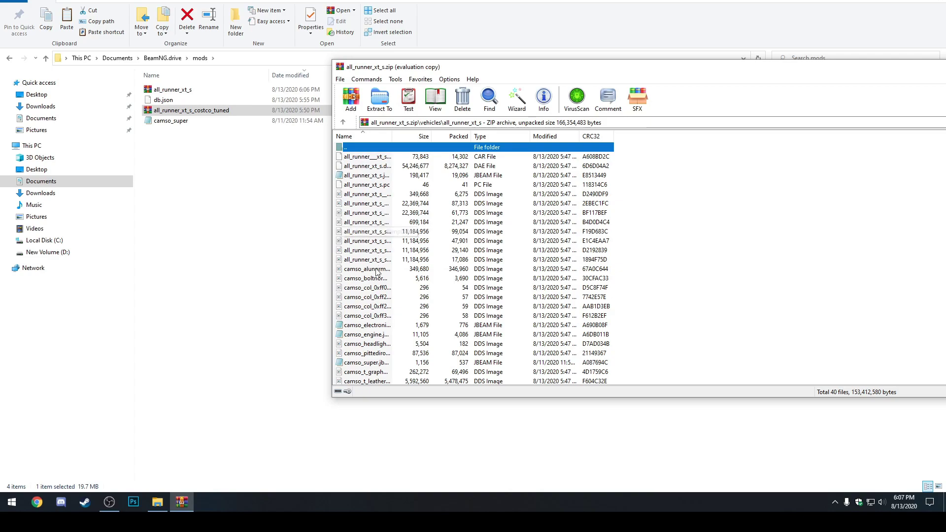
{"action": "double_click", "coordinate": [347, 338]}
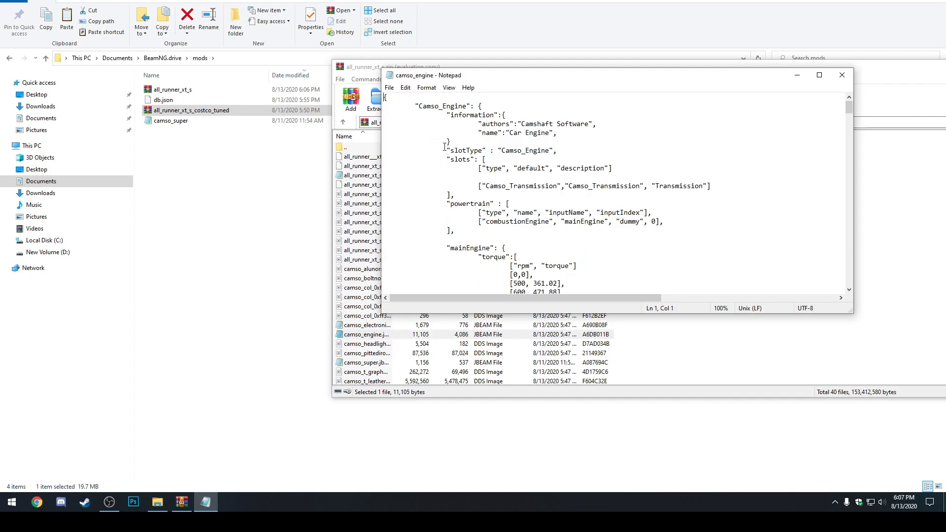
{"action": "left_click_drag", "start_coordinate": [445, 146], "coordinate": [667, 245]}
{"action": "left_click", "coordinate": [667, 246]}
{"action": "left_click_drag", "start_coordinate": [478, 167], "coordinate": [619, 165]}
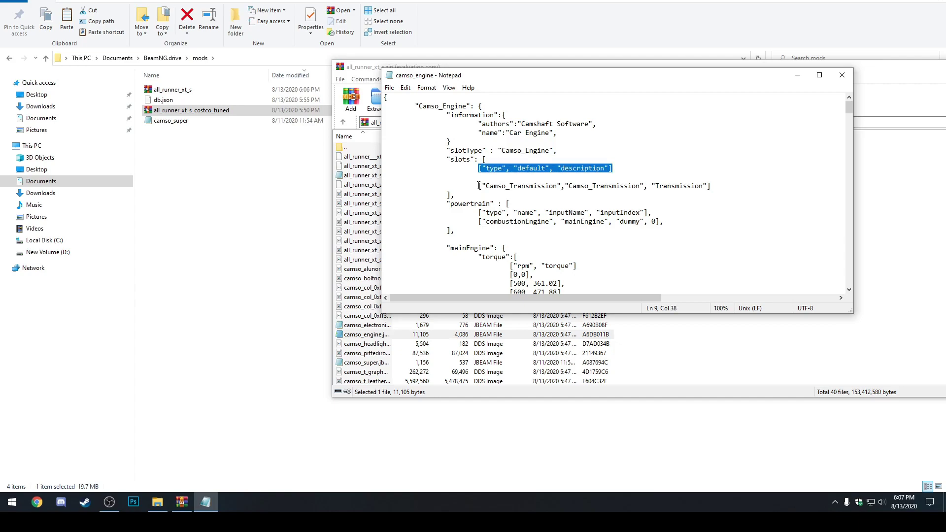
{"action": "left_click_drag", "start_coordinate": [478, 186], "coordinate": [720, 188]}
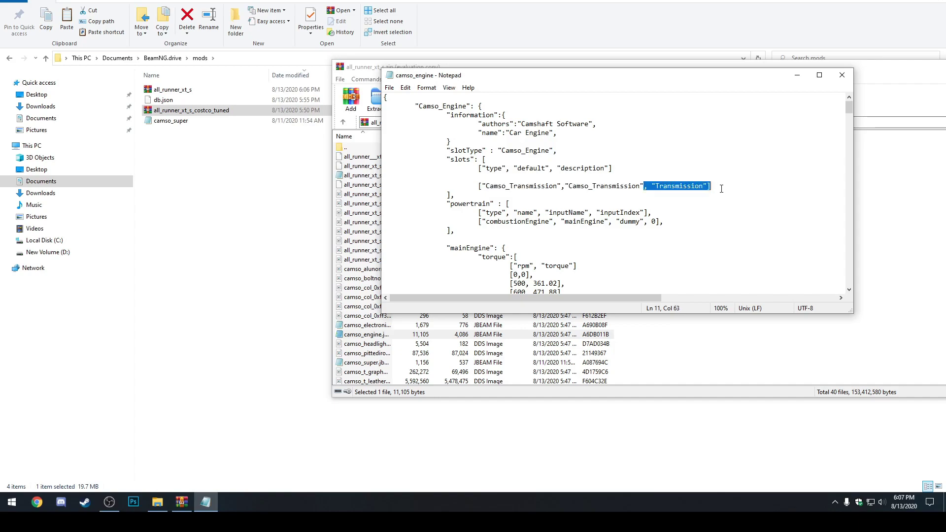
- Insert the indented line ["Camso_Turbo","","Forced Induction"] in the slots section, directly above the Camso_Transmission entry
{"action": "left_click", "coordinate": [498, 180]}
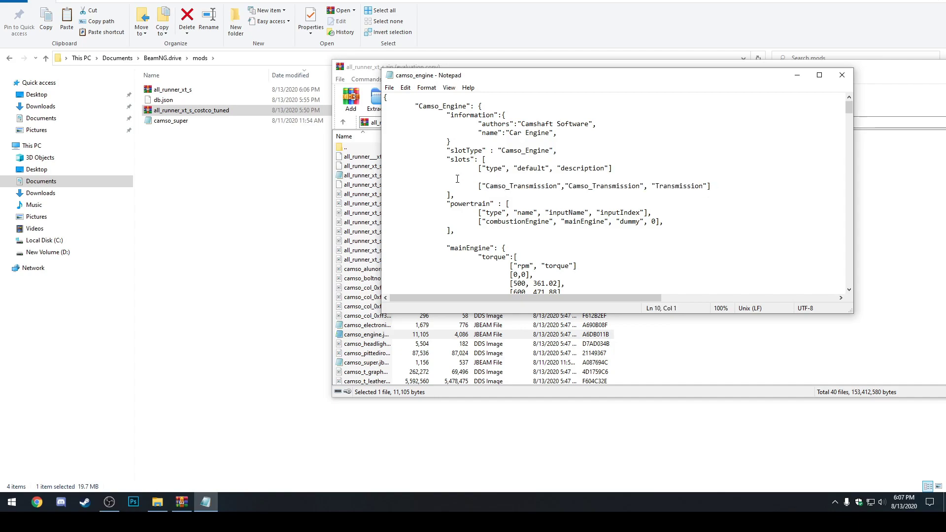
{"action": "key", "text": "Tab"}
{"action": "key", "text": "Tab"}
{"action": "key", "text": "Tab"}
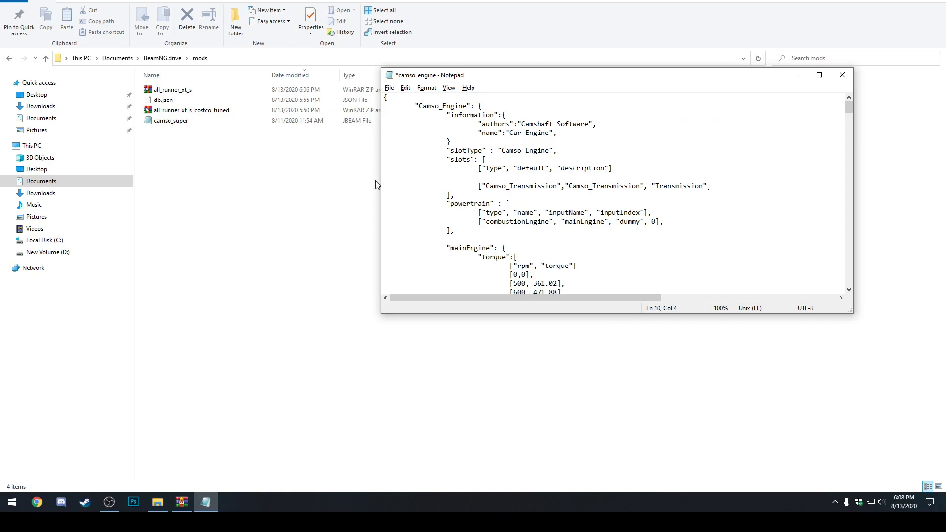
{"action": "left_click_drag", "start_coordinate": [478, 168], "coordinate": [656, 164]}
{"action": "left_click", "coordinate": [491, 181]}
{"action": "type", "text": "[\"Camso_Turbo\",\"\",\"Forced Induction\"]"}
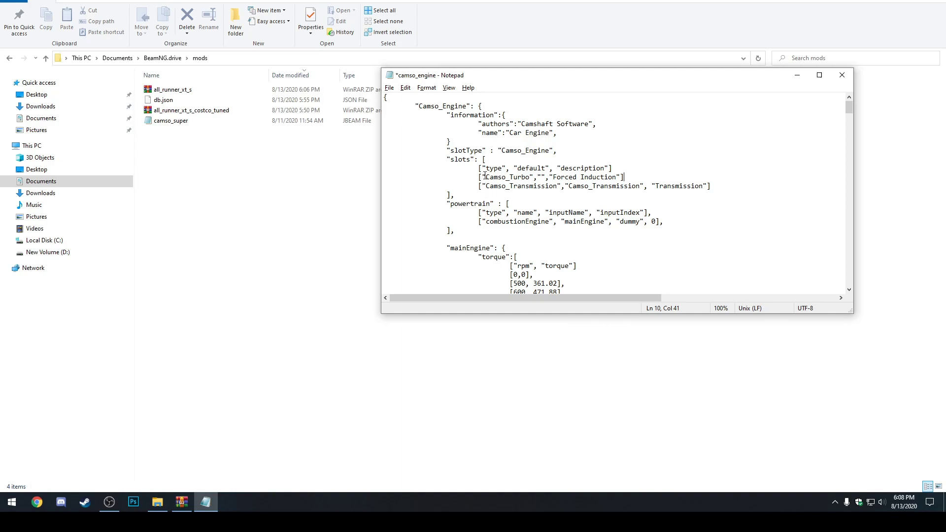
{"action": "left_click_drag", "start_coordinate": [483, 177], "coordinate": [539, 172]}
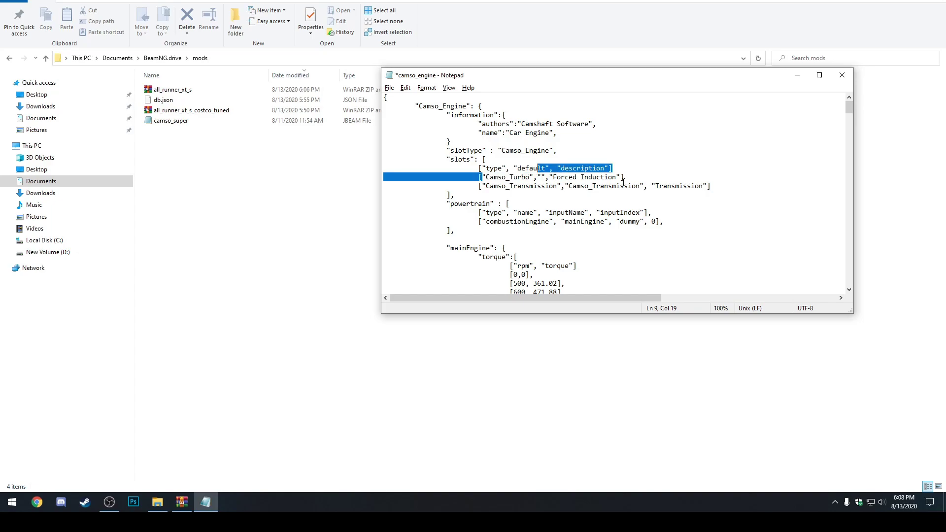
- Save the camso_engine.jbeam edits into the all_runner_xt_s archive and close the archive
{"action": "key", "text": "ctrl+s"}
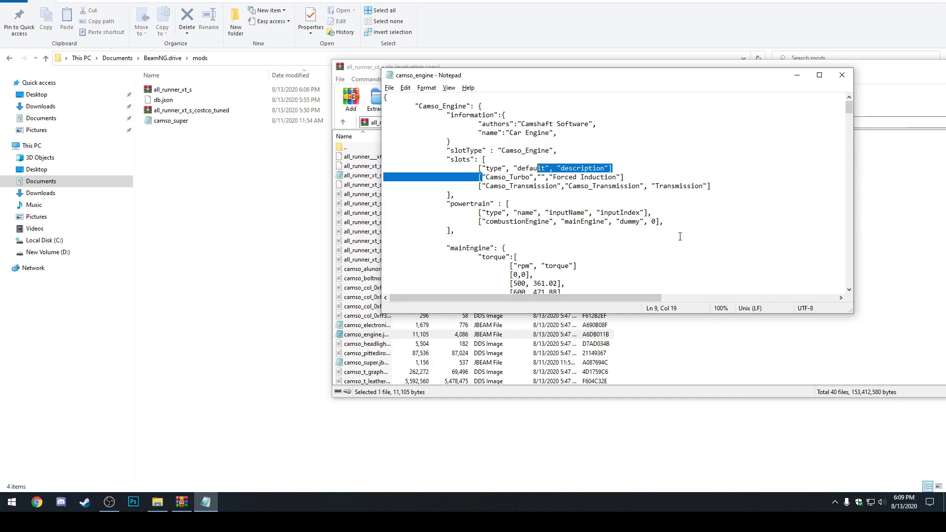
{"action": "left_click", "coordinate": [843, 75]}
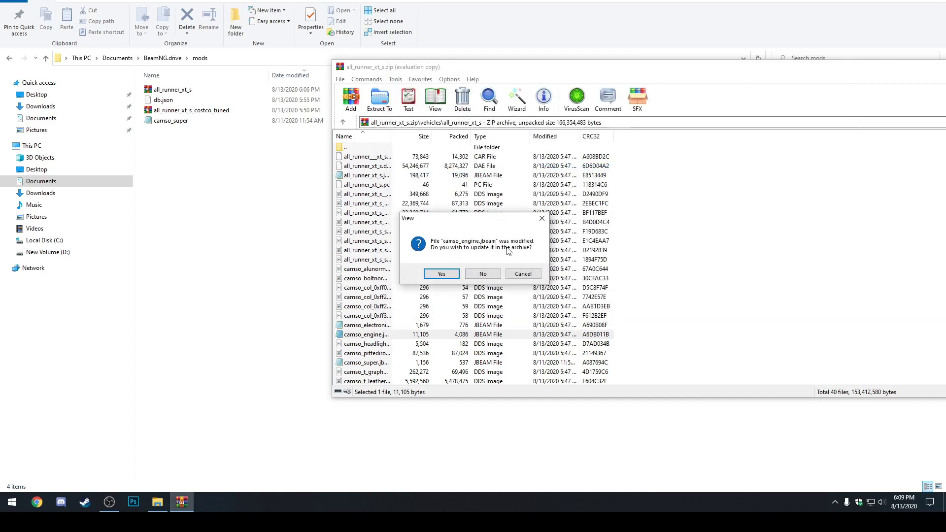
{"action": "left_click", "coordinate": [441, 274]}
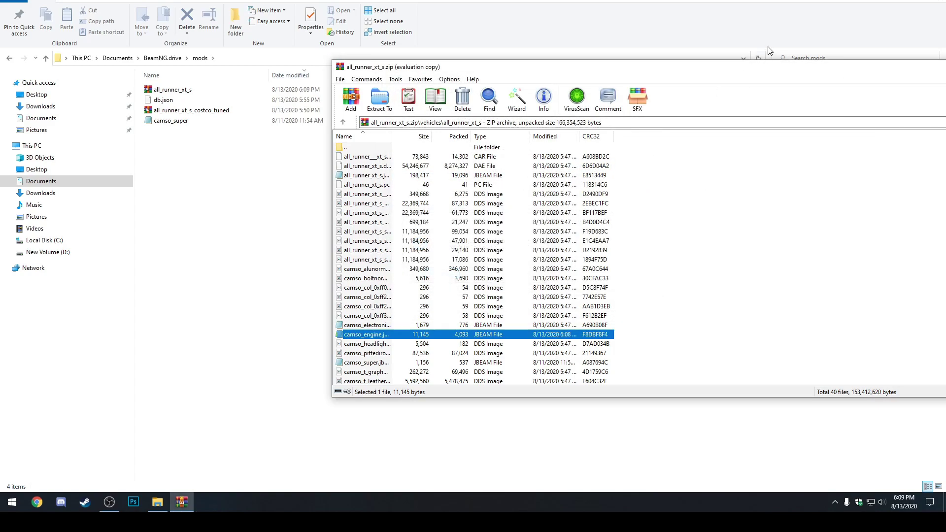
{"action": "left_click_drag", "start_coordinate": [751, 67], "coordinate": [373, 69]}
{"action": "left_click", "coordinate": [886, 69]}
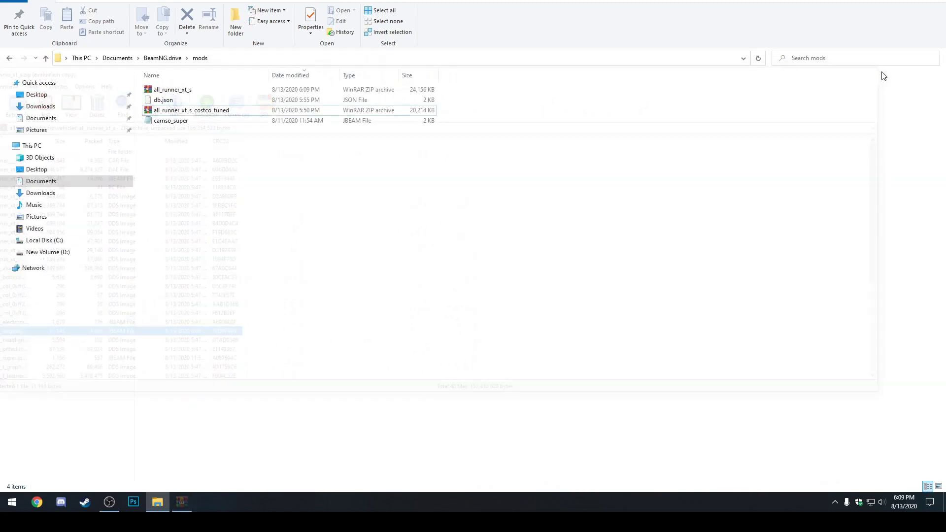
- Open camso_engine.jbeam from the vehicles\all_runner_xt_s_costco_tuned folder of the all_runner_xt_s_costco_tuned archive
{"action": "double_click", "coordinate": [204, 111]}
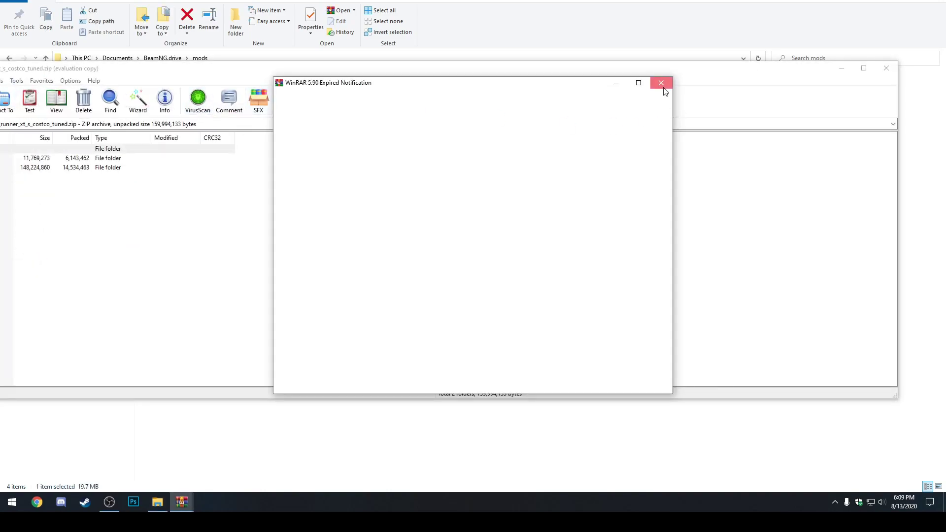
{"action": "left_click", "coordinate": [663, 86]}
{"action": "double_click", "coordinate": [143, 152]}
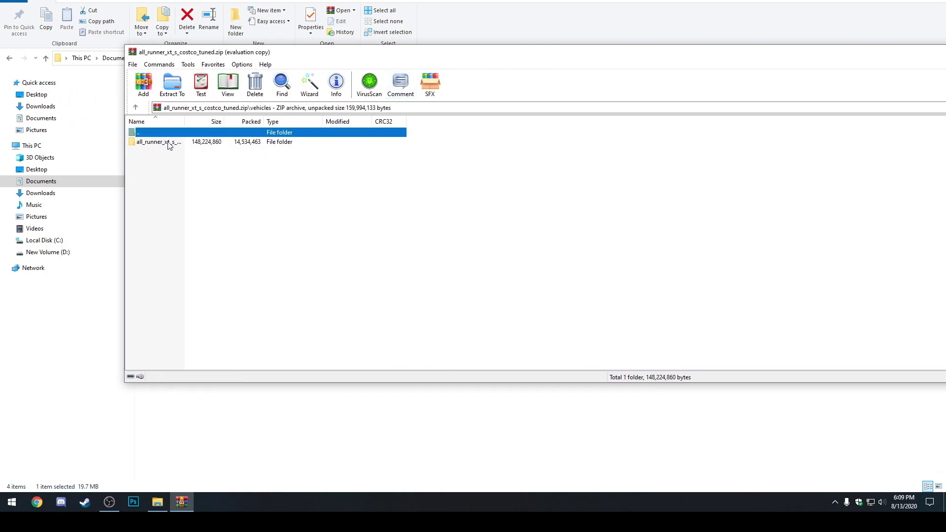
{"action": "double_click", "coordinate": [159, 142]}
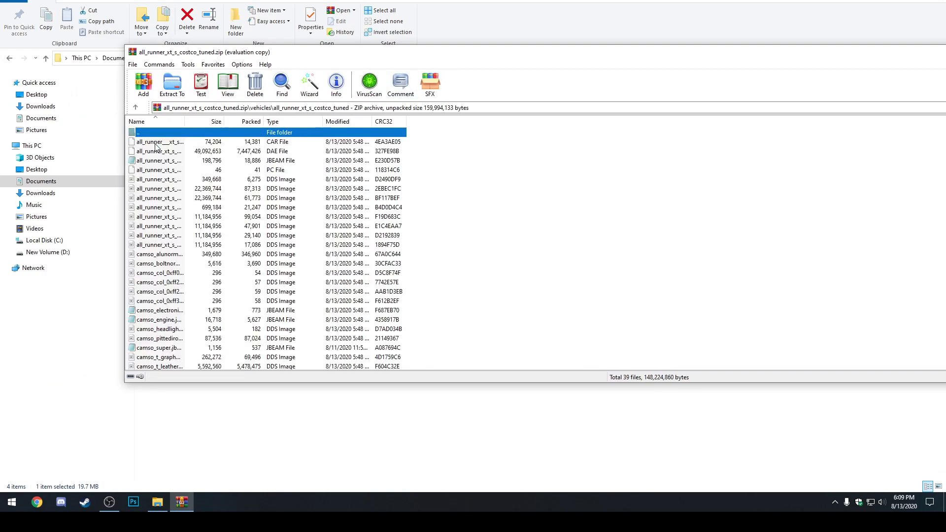
{"action": "double_click", "coordinate": [157, 321]}
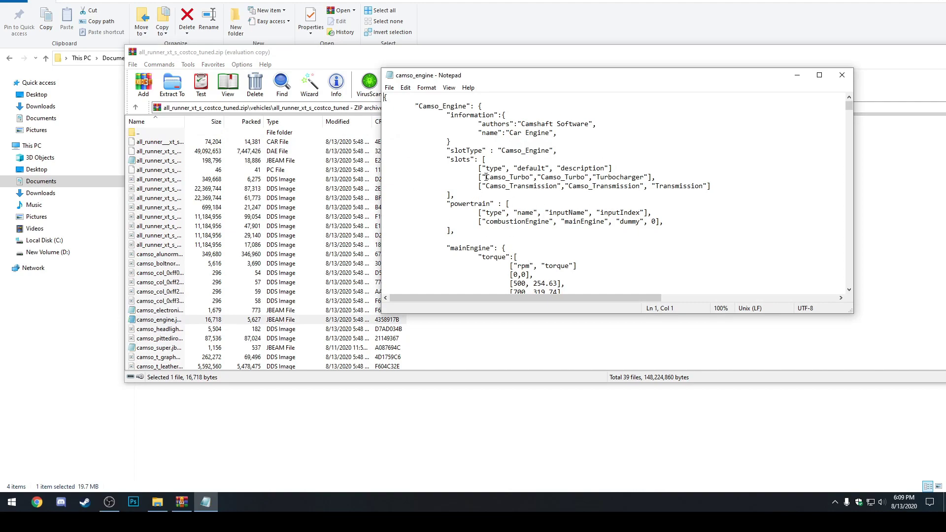
- Try replacing the Turbocharger slot line with ["Camso_Turbo","","Forced Induction"] and undo the replacement
{"action": "left_click_drag", "start_coordinate": [478, 177], "coordinate": [670, 179]}
{"action": "type", "text": "[\"Camso_Turbo\",\"\",\"Forced Induction\"]"}
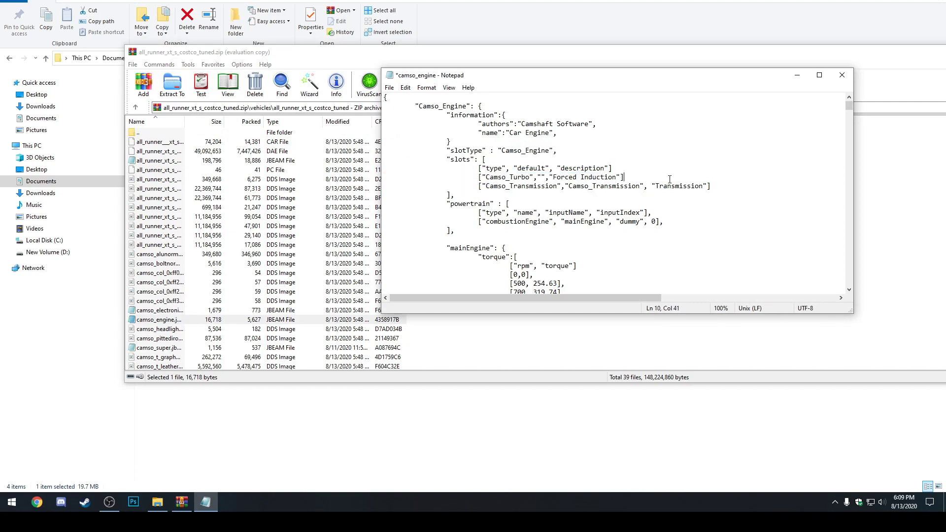
{"action": "key", "text": "ctrl+z"}
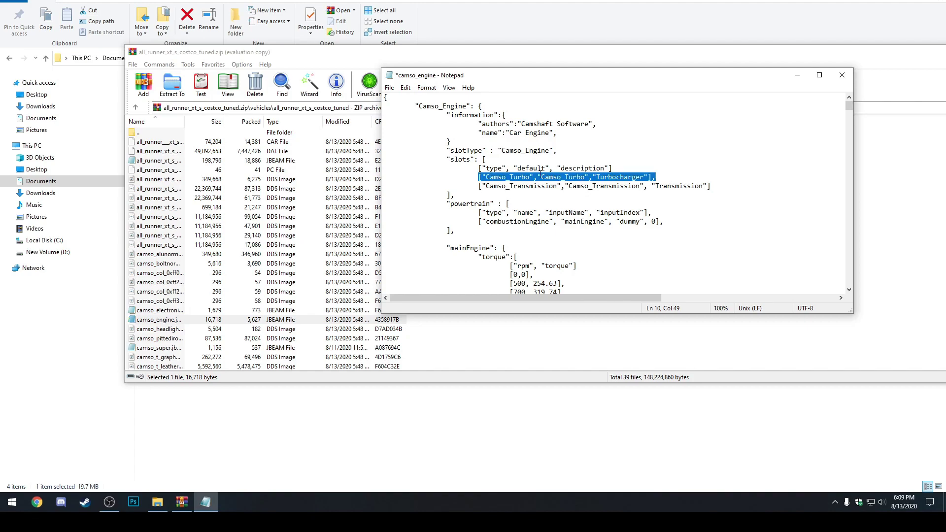
{"action": "key", "text": "ctrl+z"}
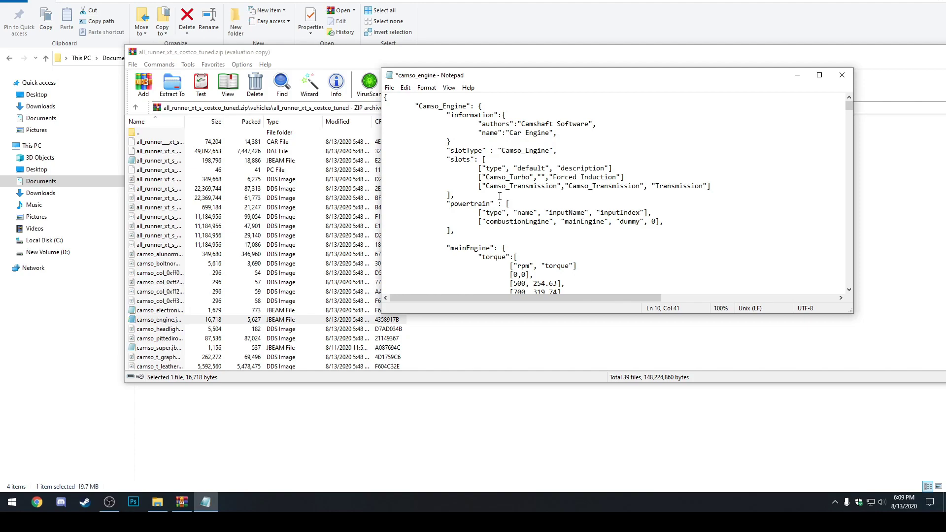
{"action": "key", "text": "ctrl+z"}
{"action": "left_click", "coordinate": [607, 212]}
{"action": "left_click_drag", "start_coordinate": [528, 177], "coordinate": [662, 177]}
{"action": "left_click", "coordinate": [663, 178]}
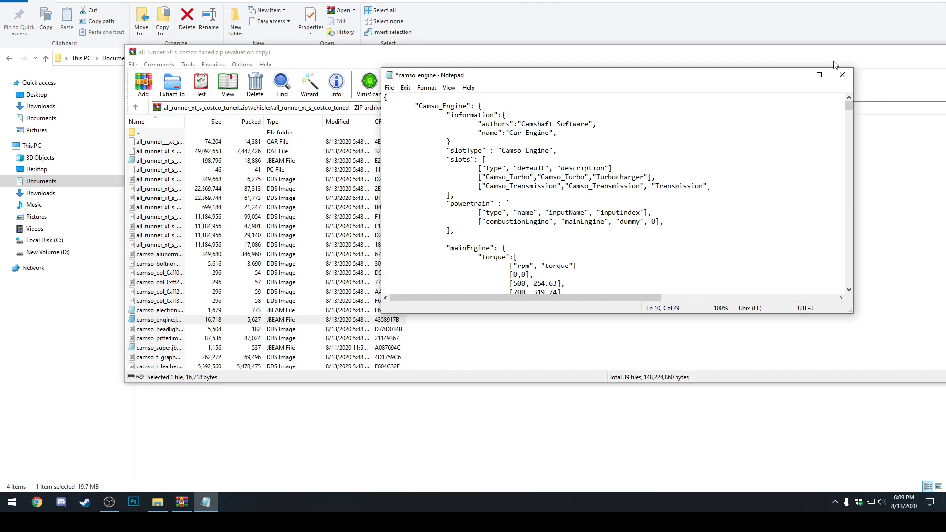
- Close camso_engine.jbeam without saving, and close the all_runner_xt_s_costco_tuned archive after checking that it contains camso_super.jbeam
{"action": "left_click", "coordinate": [842, 75]}
{"action": "left_click", "coordinate": [473, 246]}
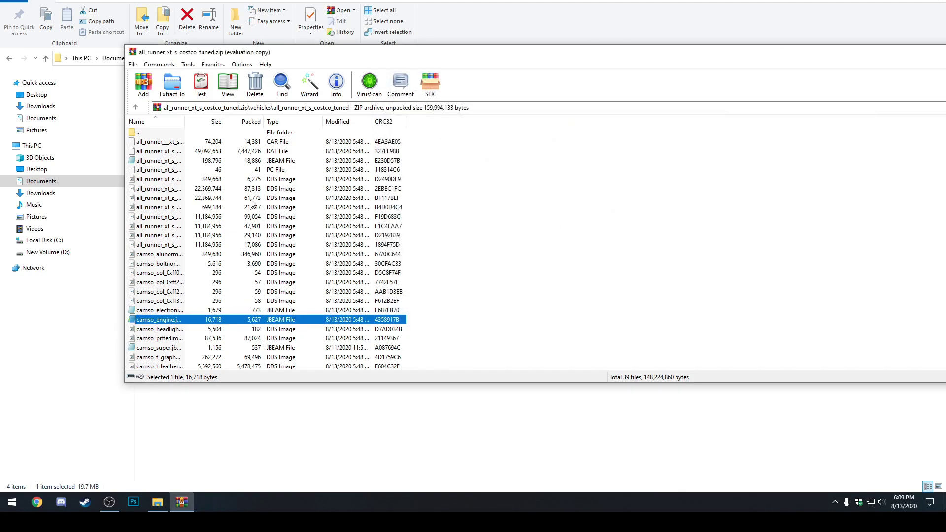
{"action": "left_click_drag", "start_coordinate": [234, 53], "coordinate": [479, 73]}
{"action": "scroll", "coordinate": [538, 340], "scroll_direction": "down", "scroll_amount": 1}
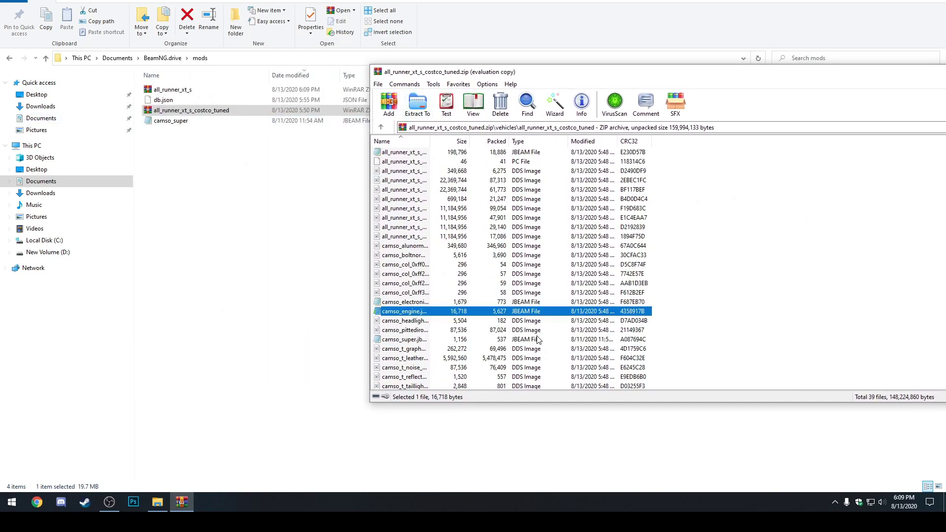
{"action": "left_click", "coordinate": [403, 340]}
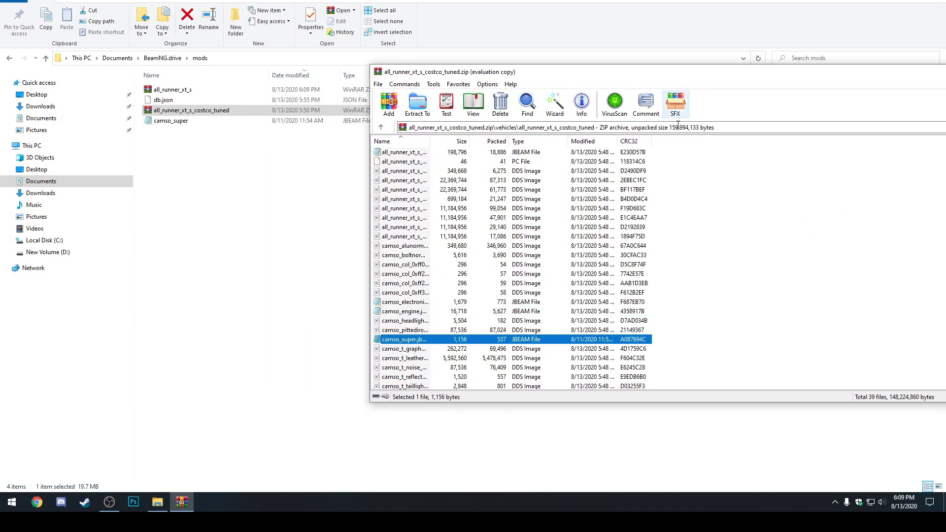
{"action": "left_click_drag", "start_coordinate": [688, 76], "coordinate": [301, 84]}
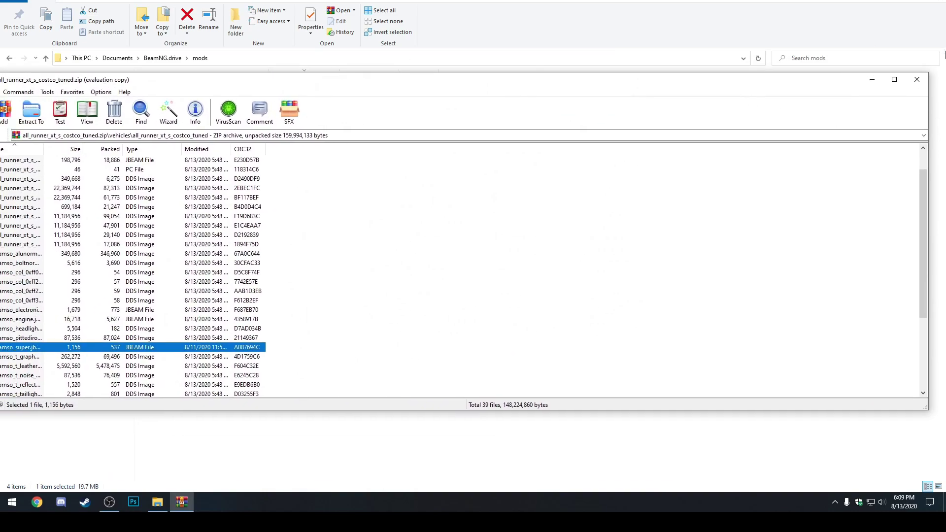
{"action": "left_click", "coordinate": [917, 79]}
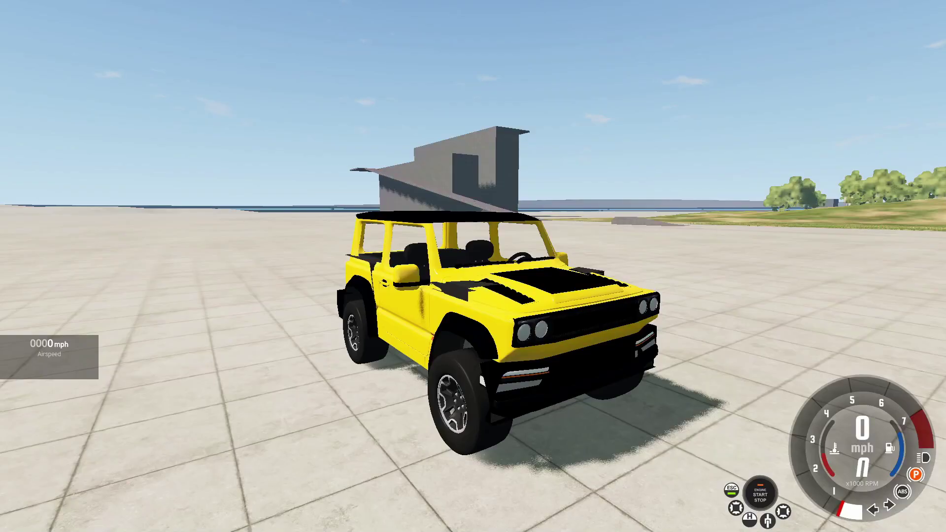
- Switch to BeamNG.drive and fit the Supercharger in the Forced Induction slot of the vehicle's Automation Exported Engine
{"action": "left_click_drag", "start_coordinate": [610, 163], "coordinate": [483, 40]}
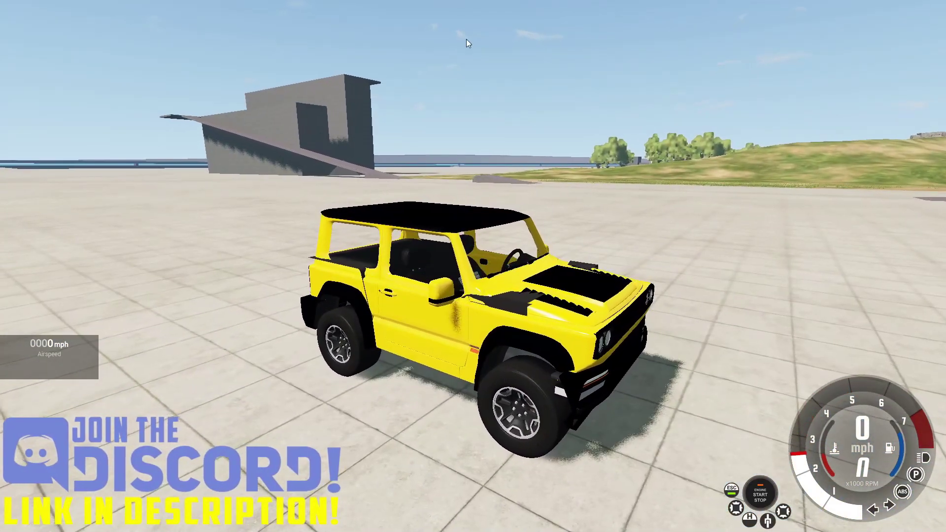
{"action": "left_click_drag", "start_coordinate": [724, 181], "coordinate": [790, 250]}
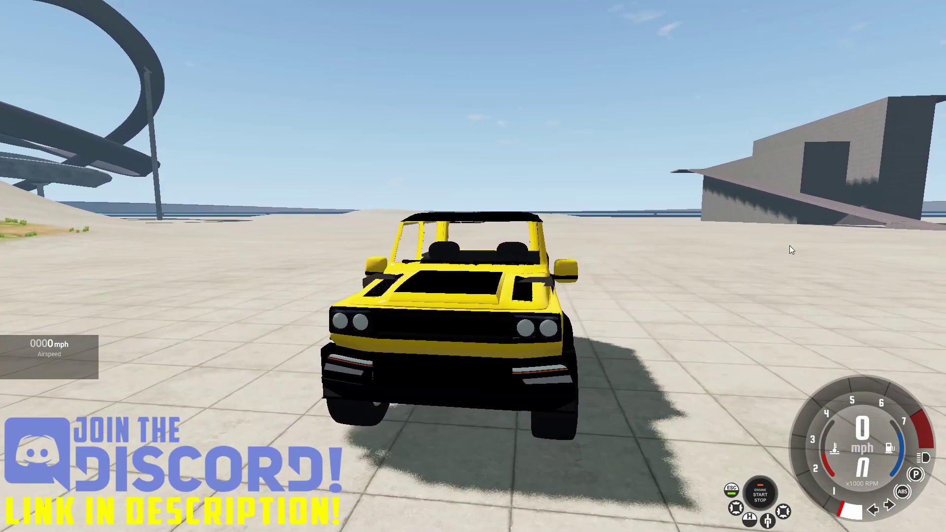
{"action": "key", "text": "Escape"}
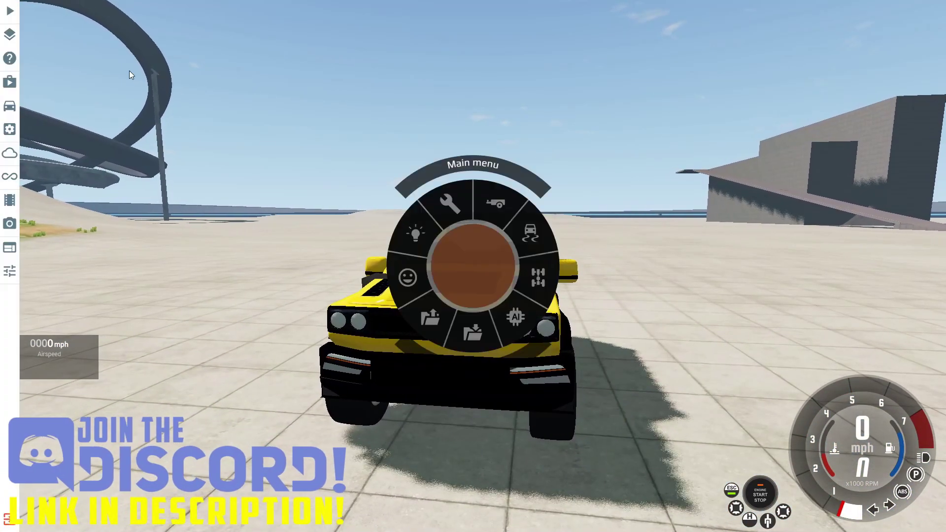
{"action": "left_click", "coordinate": [10, 130]}
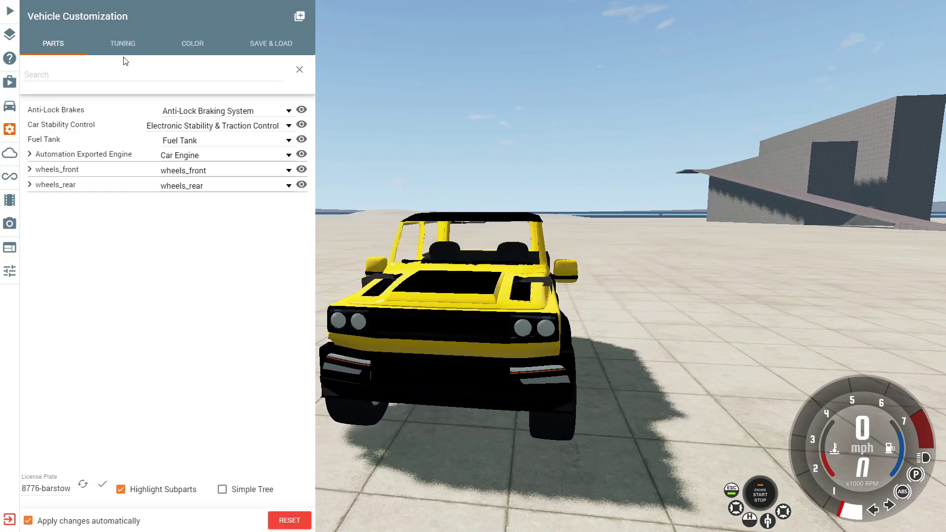
{"action": "left_click", "coordinate": [30, 156]}
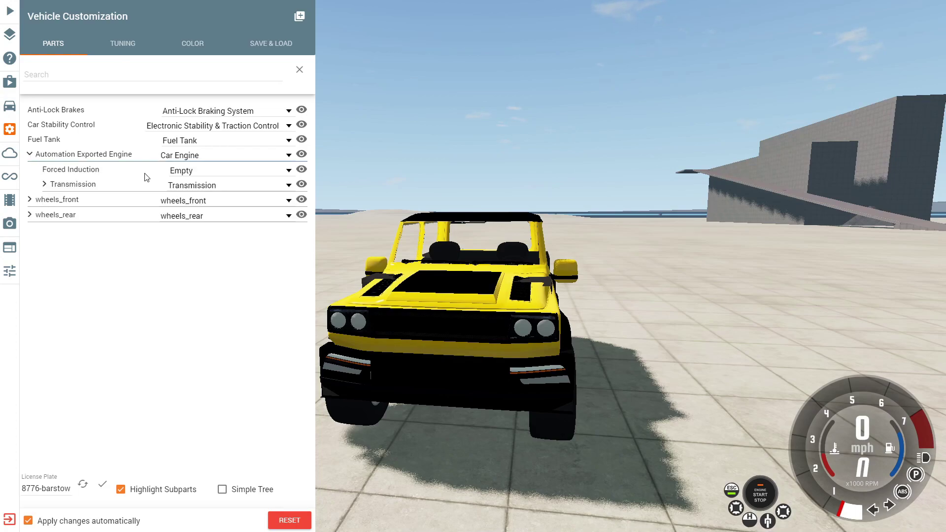
{"action": "left_click", "coordinate": [197, 171]}
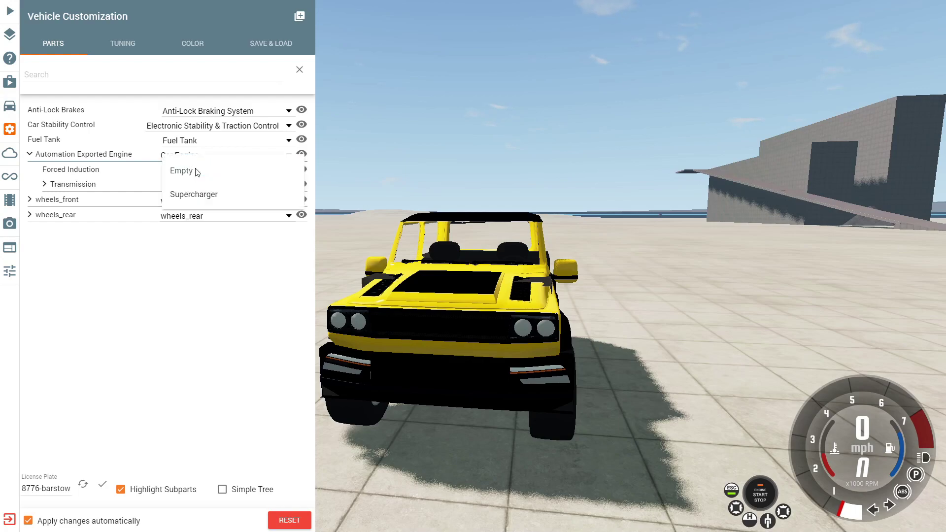
{"action": "left_click", "coordinate": [195, 196]}
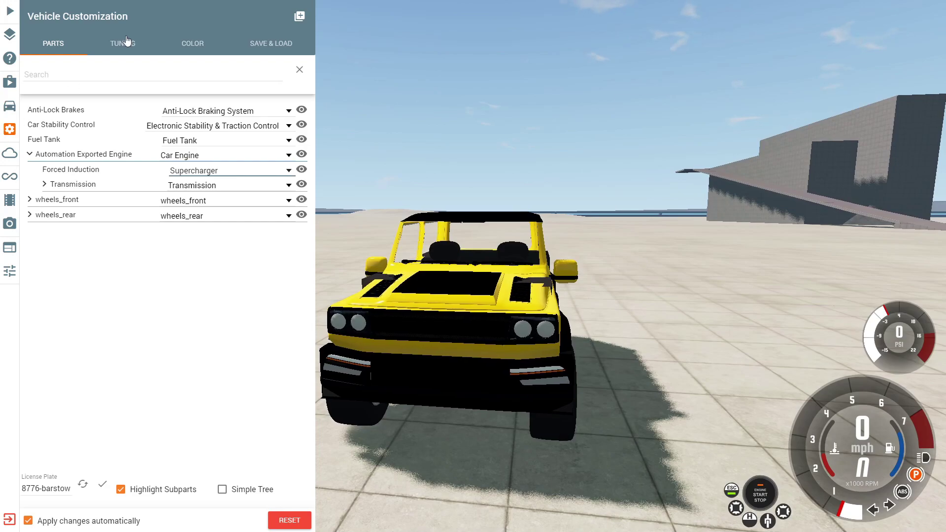
{"action": "key", "text": "Escape"}
{"action": "left_click_drag", "start_coordinate": [604, 379], "coordinate": [828, 501]}
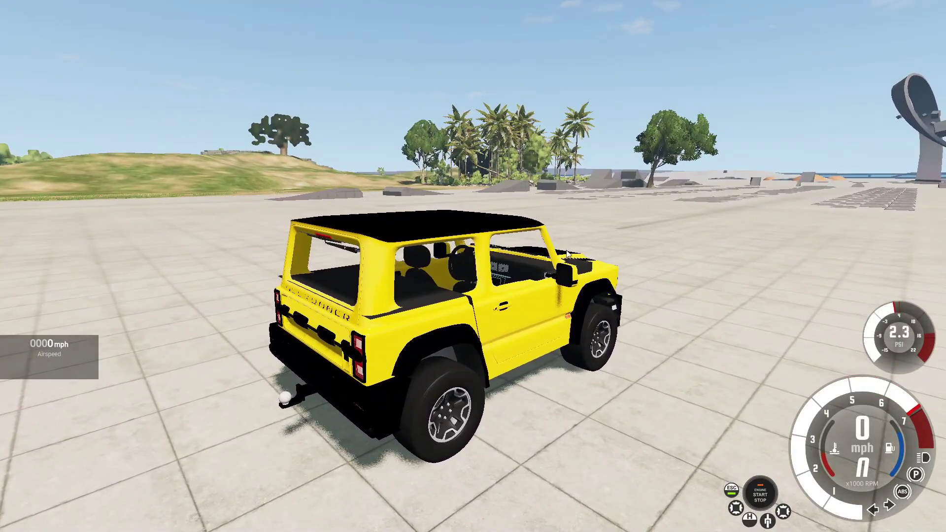
- Add the Torquecurve app to the on-screen layout and rev the engine to compare the SC and NA curves
{"action": "key", "text": "Escape"}
{"action": "left_click", "coordinate": [9, 247]}
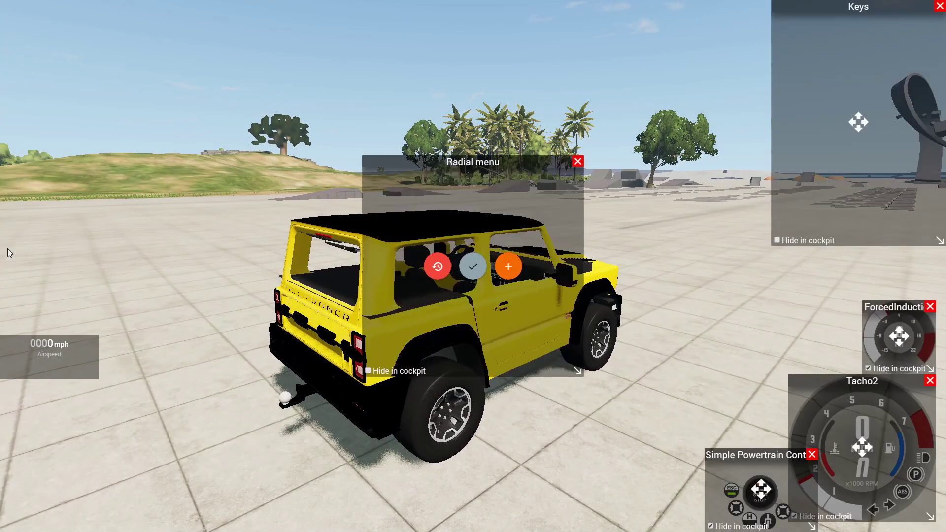
{"action": "left_click", "coordinate": [508, 268]}
{"action": "scroll", "coordinate": [362, 197], "scroll_direction": "down", "scroll_amount": 10}
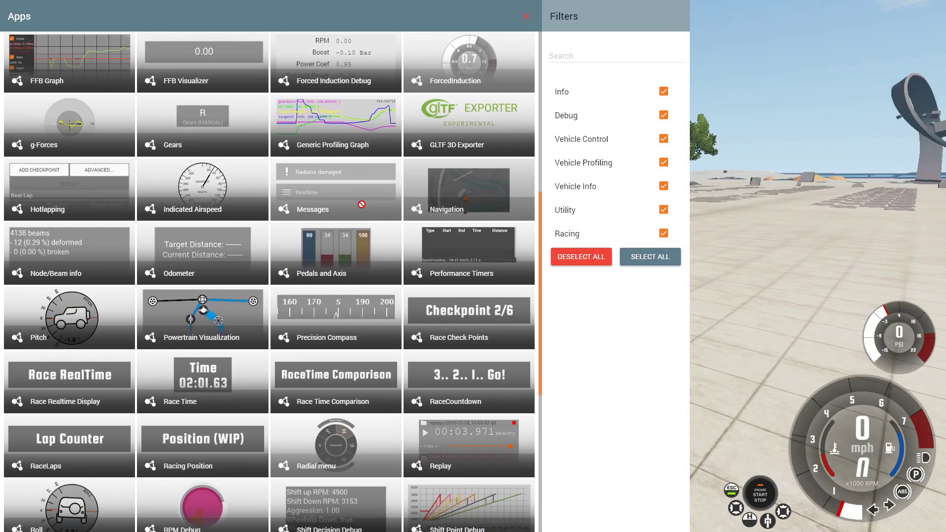
{"action": "scroll", "coordinate": [361, 204], "scroll_direction": "down", "scroll_amount": 1}
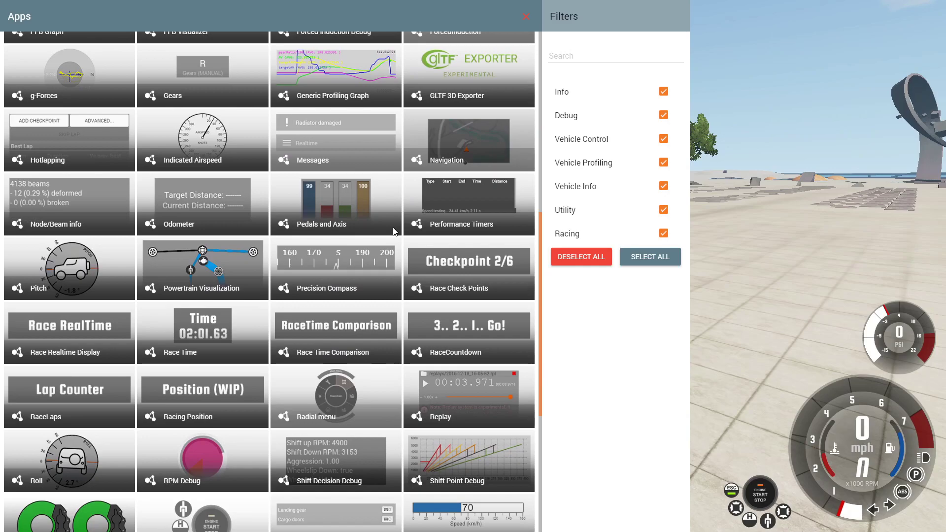
{"action": "scroll", "coordinate": [395, 231], "scroll_direction": "down", "scroll_amount": 5}
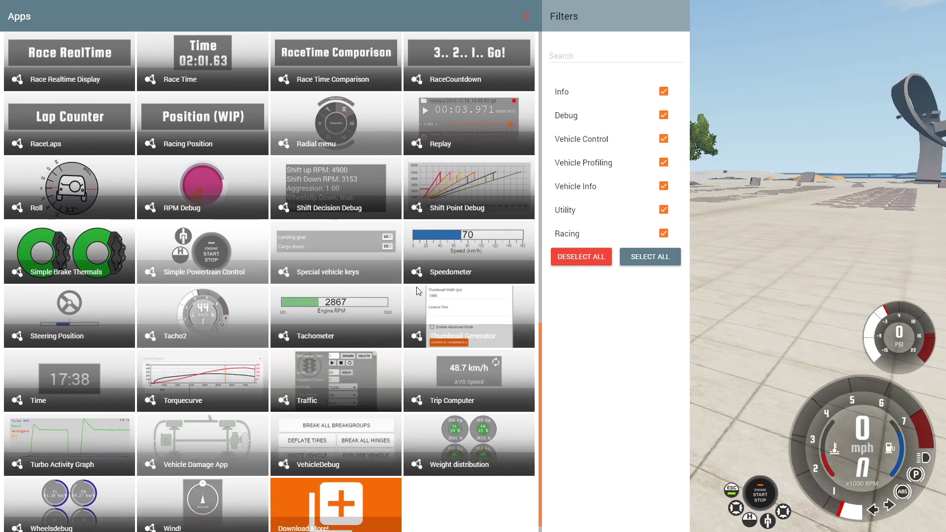
{"action": "key", "text": "Escape"}
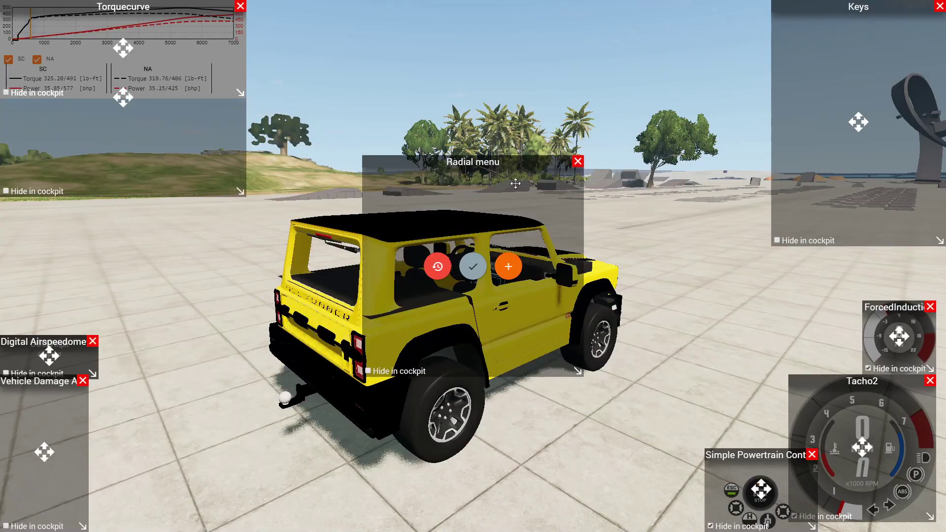
{"action": "left_click", "coordinate": [473, 267]}
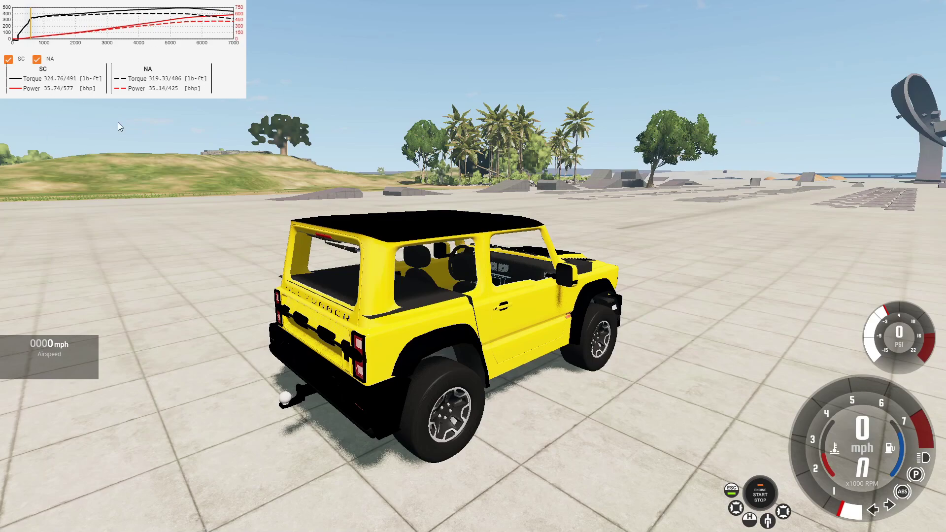
{"action": "key", "text": "Up"}
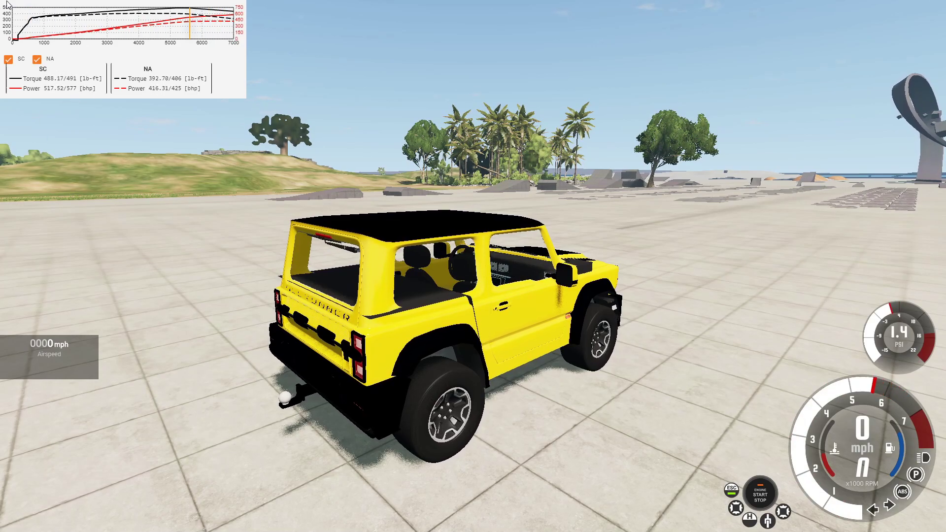
{"action": "key", "text": "Up"}
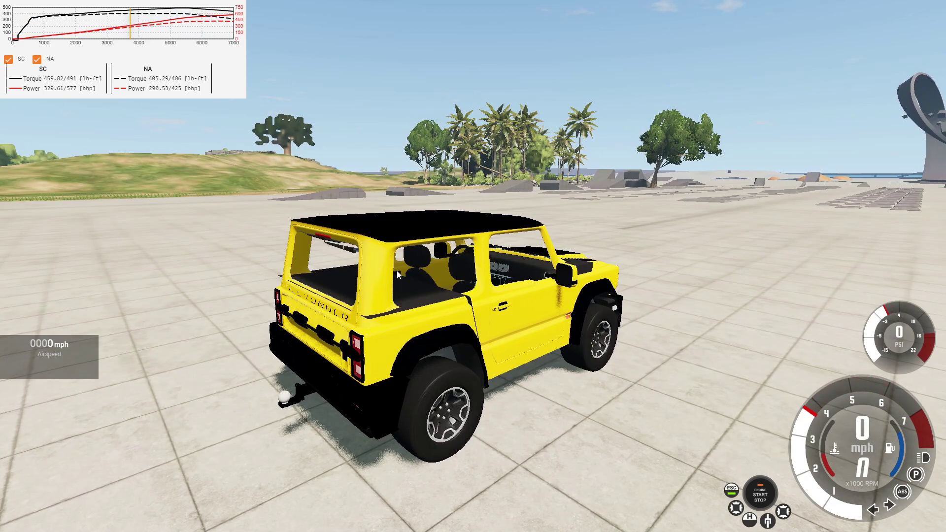
- Set the engine's Gear Ratio tuning value to 3 and apply it to the vehicle
{"action": "key", "text": "Escape"}
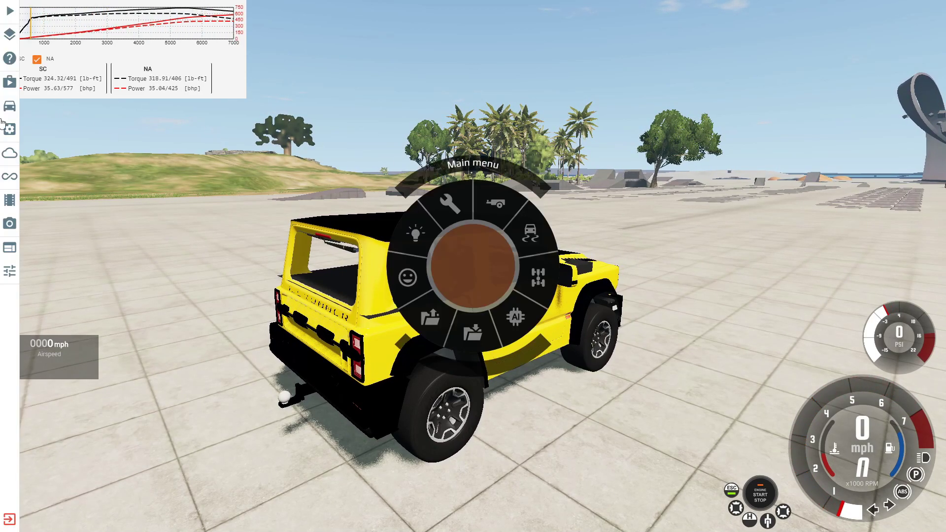
{"action": "left_click", "coordinate": [9, 128]}
{"action": "left_click", "coordinate": [123, 43]}
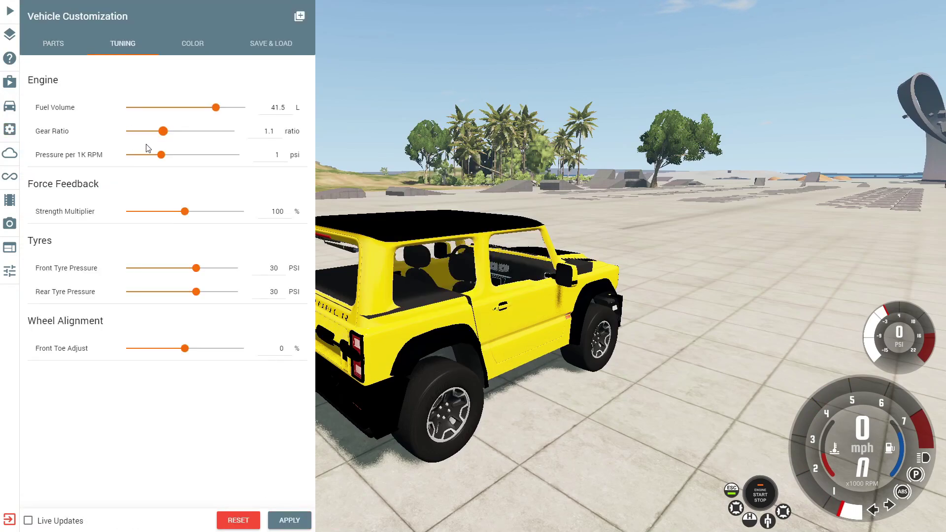
{"action": "left_click_drag", "start_coordinate": [161, 130], "coordinate": [306, 359]}
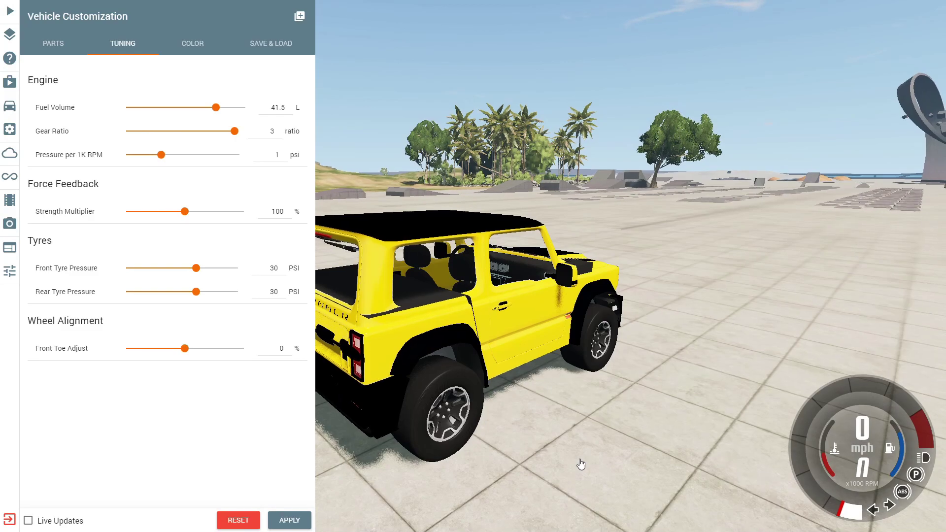
- Test drive the vehicle at full throttle to check the boost gauge, brake, and reset the vehicle
{"action": "key", "text": "Up"}
{"action": "key", "text": "Up"}
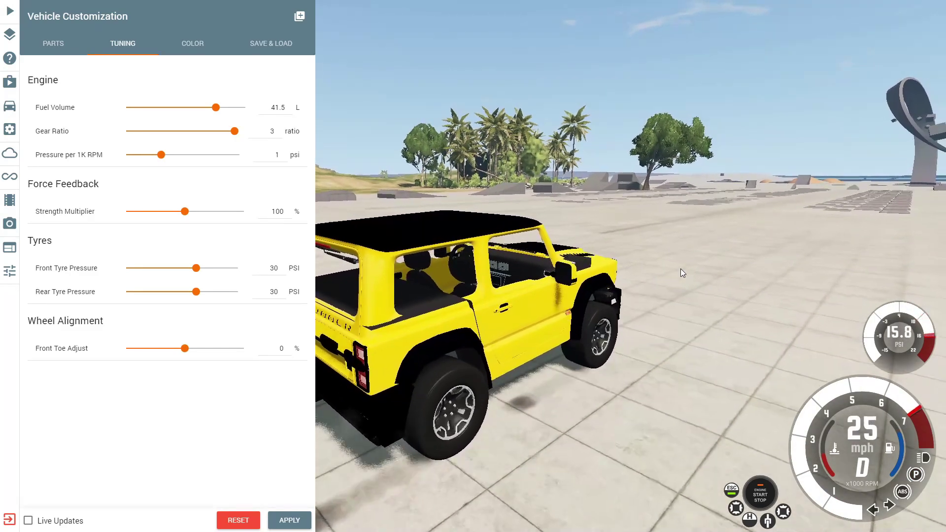
{"action": "key", "text": "Up"}
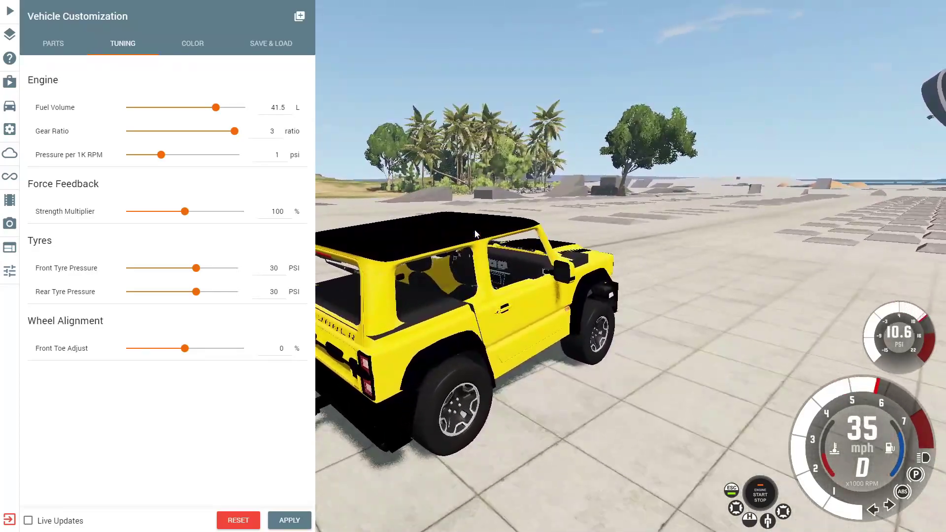
{"action": "key", "text": "space"}
{"action": "key", "text": "r"}
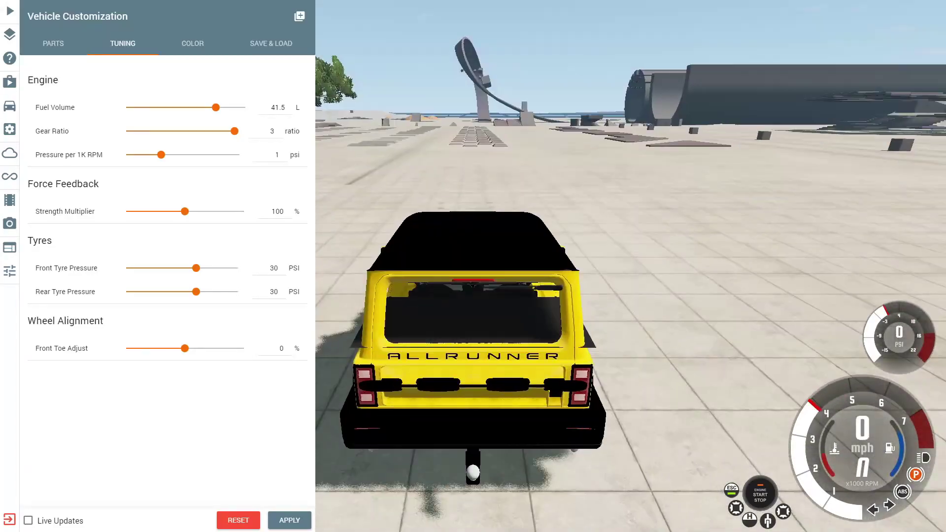
- Set Pressure per 1K RPM to 3 psi, apply it, and rev the engine to examine the torque and power curves
{"action": "left_click_drag", "start_coordinate": [161, 155], "coordinate": [20, 165]}
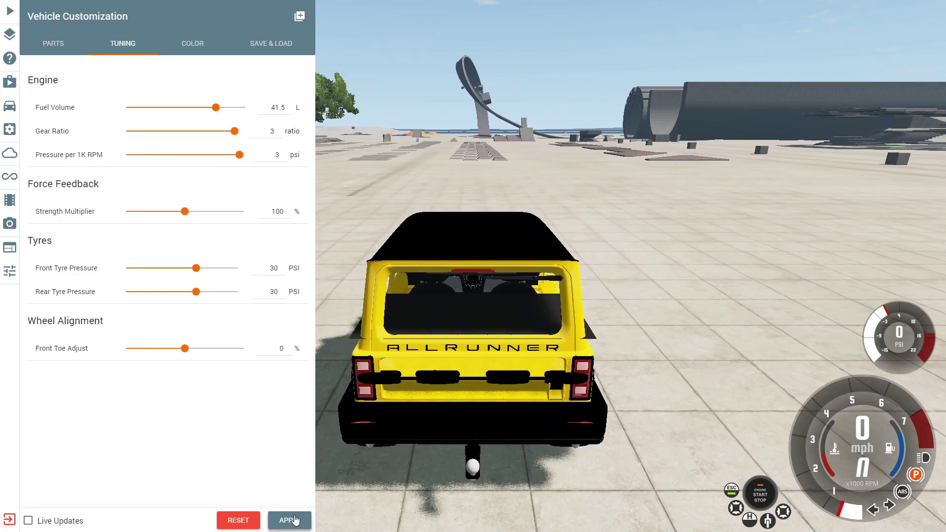
{"action": "key", "text": "Escape"}
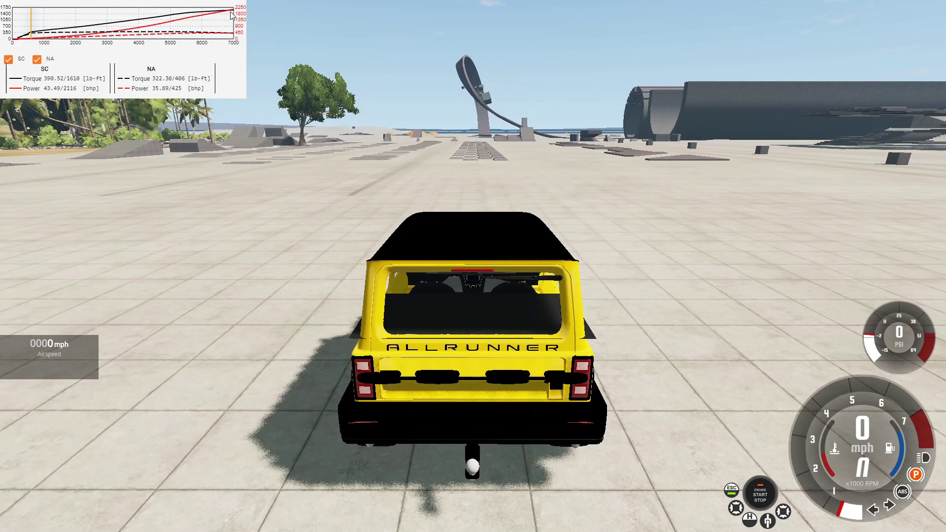
{"action": "key", "text": "Up"}
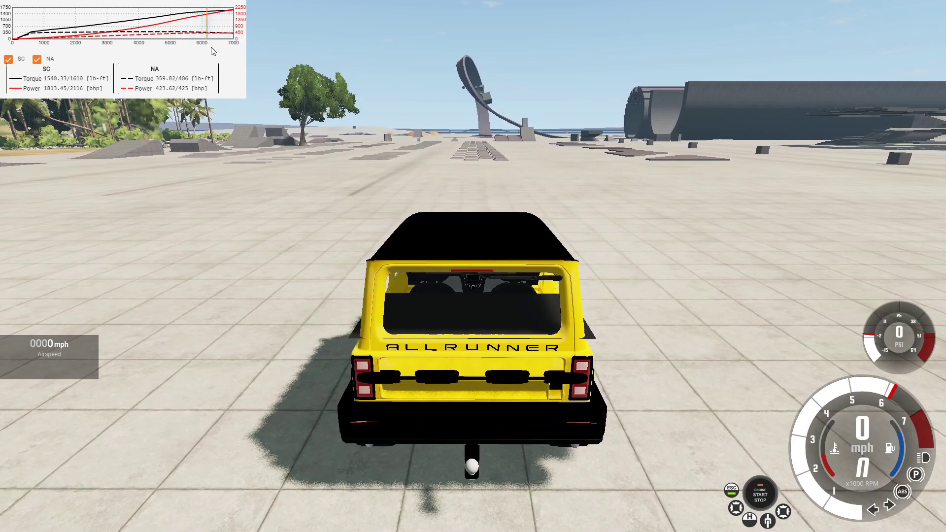
{"action": "key", "text": "Up"}
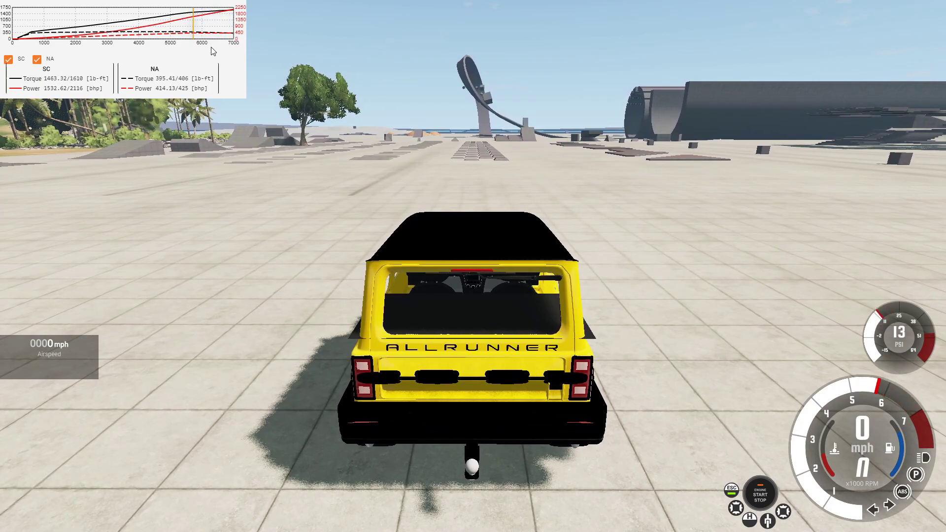
{"action": "key", "text": "Up"}
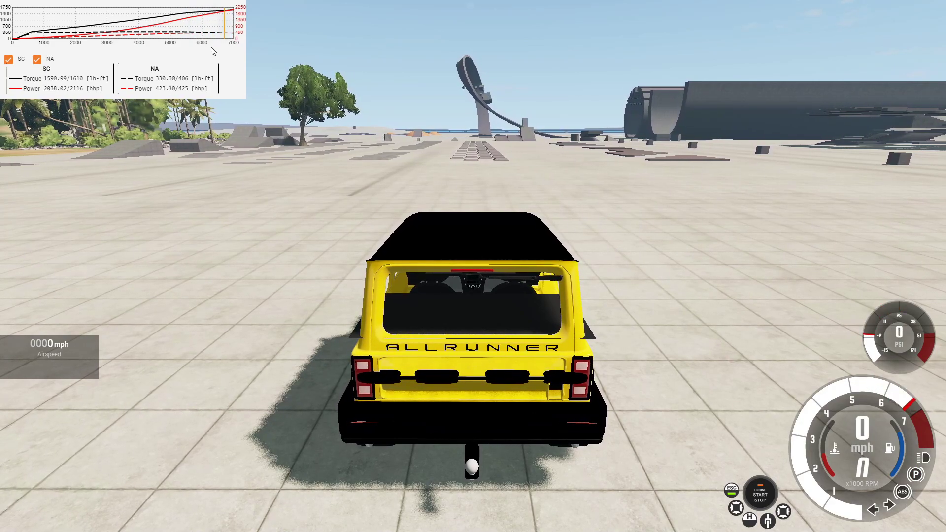
- Drive the yellow All-Runner forward at full throttle to check its boost and speed, and reset it
{"action": "key", "text": "x"}
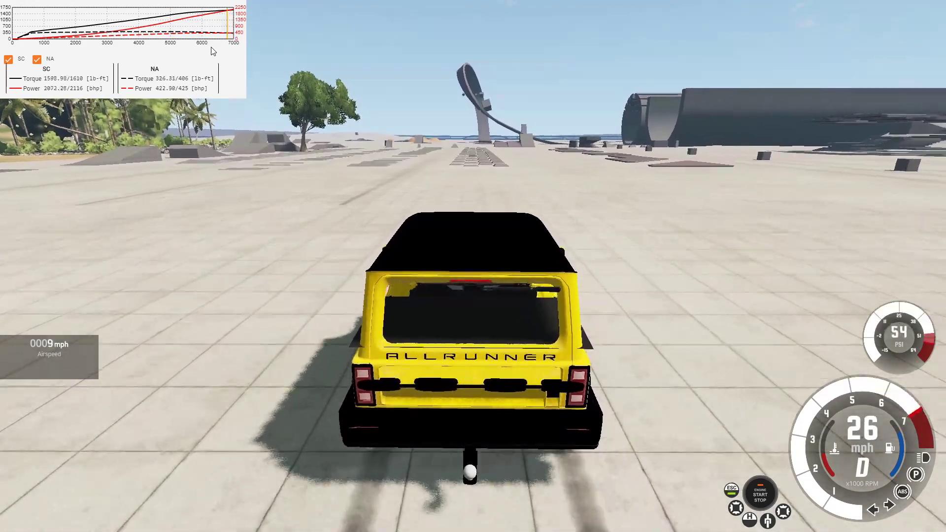
{"action": "key", "text": "Up"}
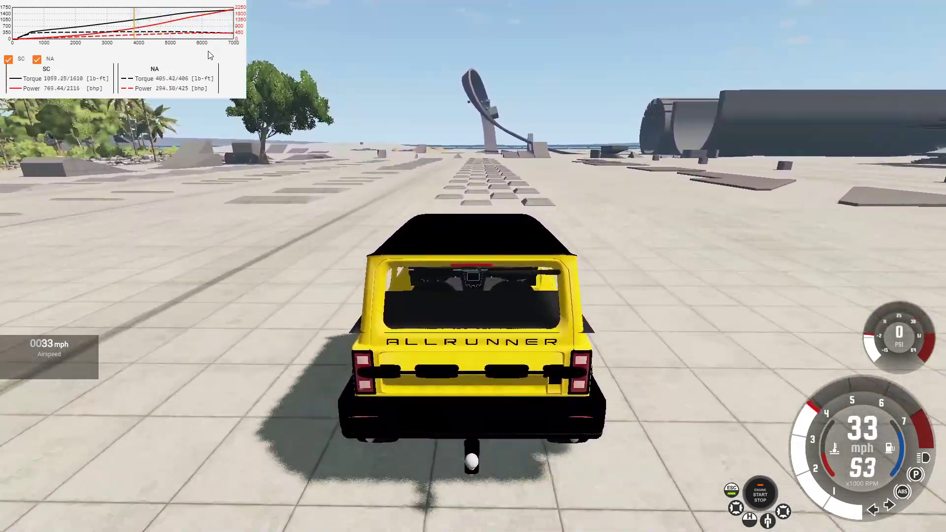
{"action": "key", "text": "r"}
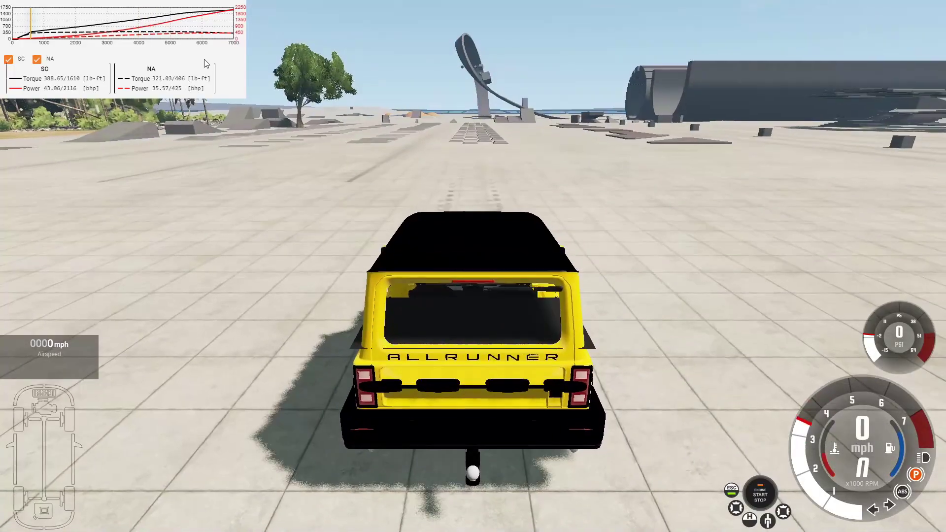
- Replace the current vehicle with the All-Runner XT-S costco-tuned from the vehicle selector
{"action": "key", "text": "Escape"}
{"action": "left_click", "coordinate": [9, 106]}
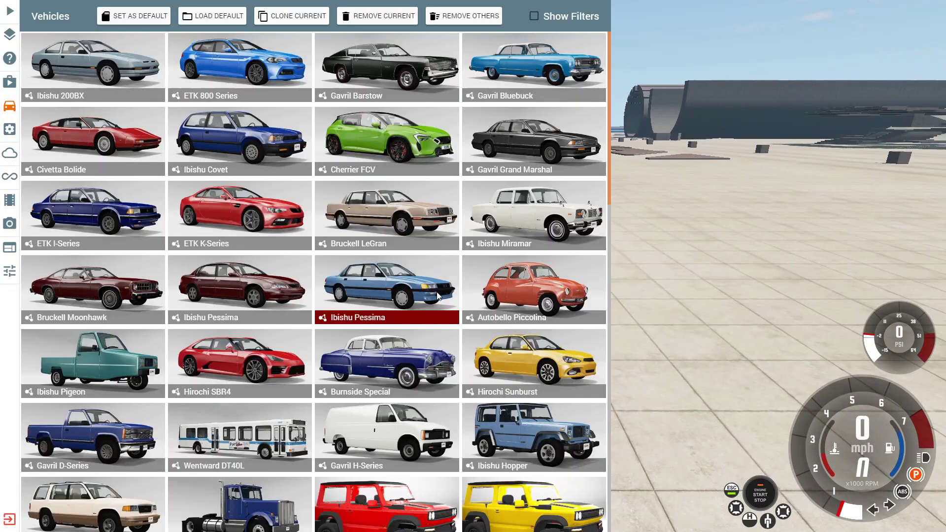
{"action": "scroll", "coordinate": [438, 296], "scroll_direction": "down", "scroll_amount": 10}
{"action": "scroll", "coordinate": [394, 152], "scroll_direction": "up", "scroll_amount": 4}
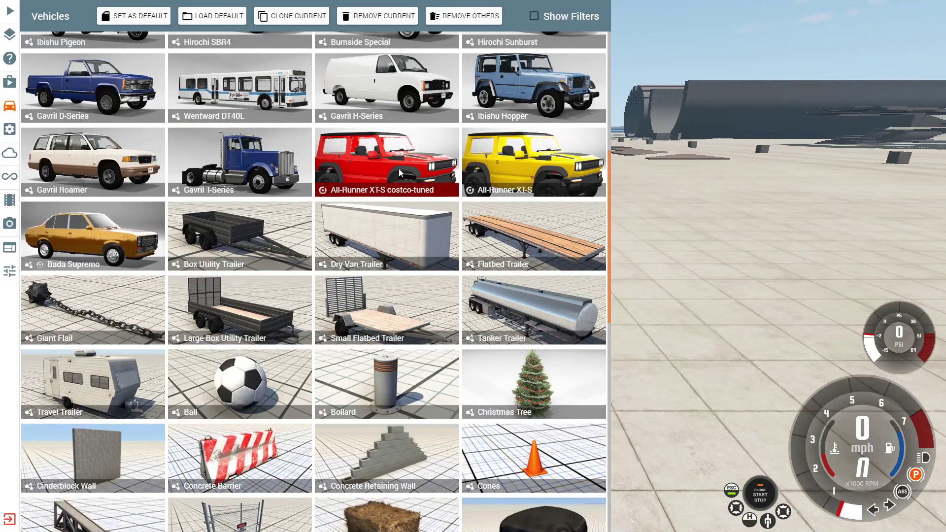
{"action": "double_click", "coordinate": [399, 172]}
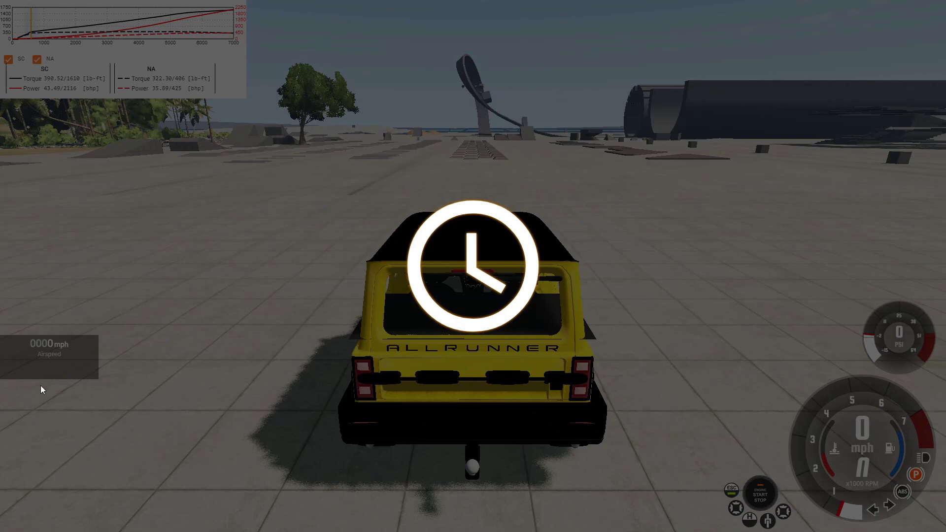
- Look around the red vehicle and rev its engine to examine the Turbo and NA torque and power curves
{"action": "key", "text": "KP_6"}
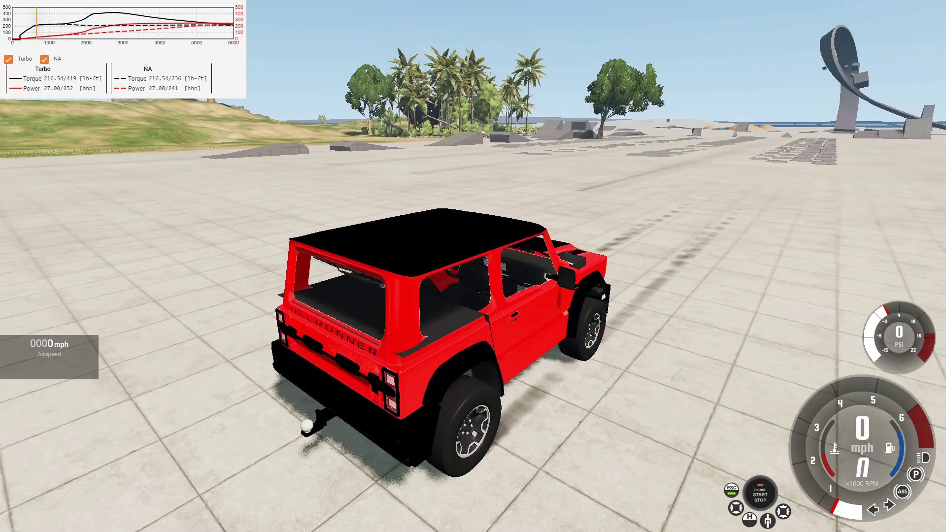
{"action": "key", "text": "KP_6"}
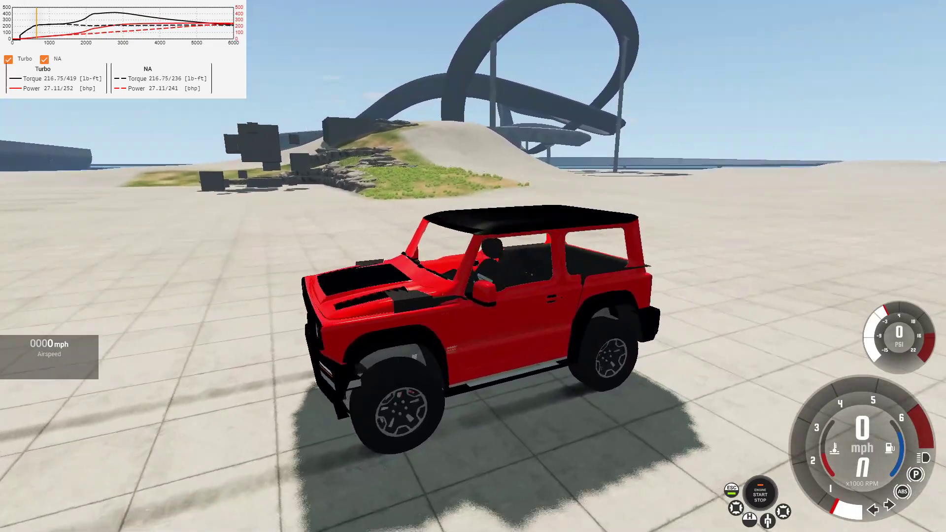
{"action": "key", "text": "KP_6"}
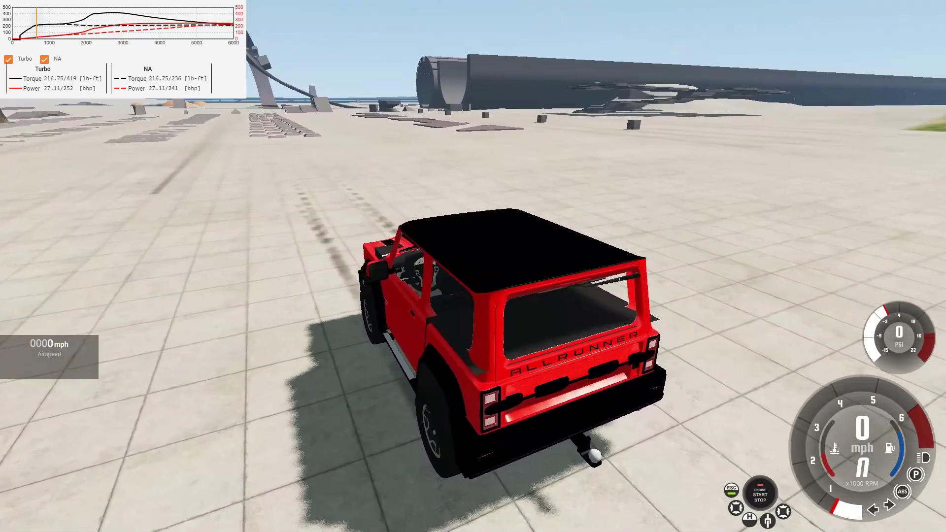
{"action": "key", "text": "Up"}
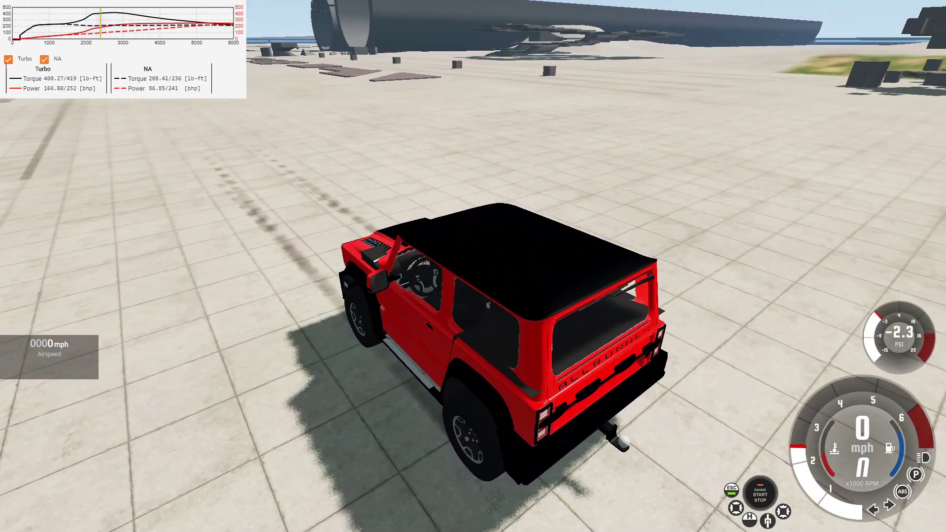
{"action": "key", "text": "Up"}
{"action": "key", "text": "KP_2"}
{"action": "key", "text": "Up"}
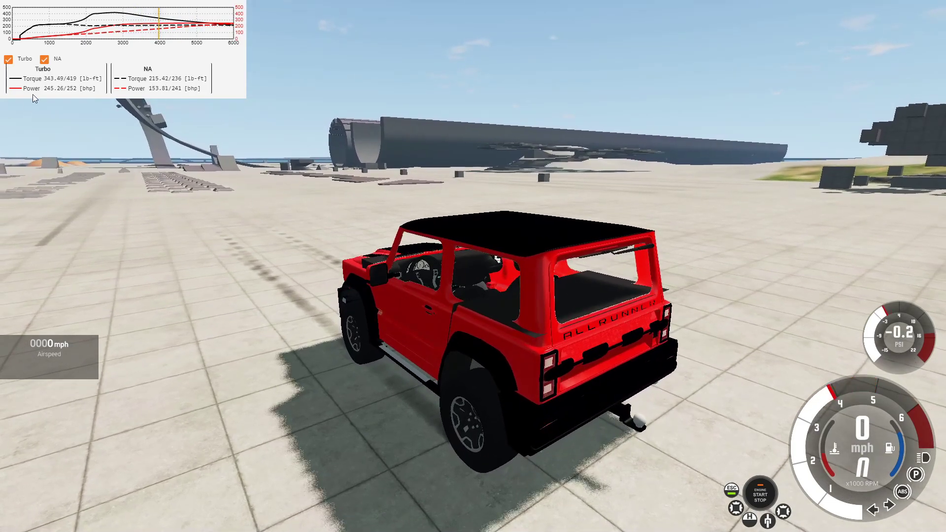
{"action": "key", "text": "Up"}
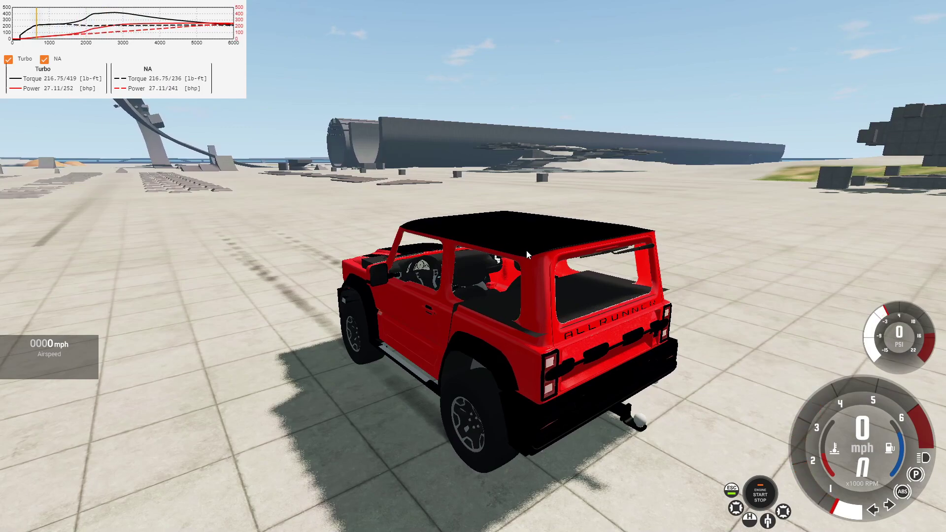
- Swap the Turbocharger under the Automation Exported Engine part for the Supercharger and return to the vehicle
{"action": "key", "text": "e"}
{"action": "left_click", "coordinate": [10, 129]}
{"action": "left_click", "coordinate": [121, 45]}
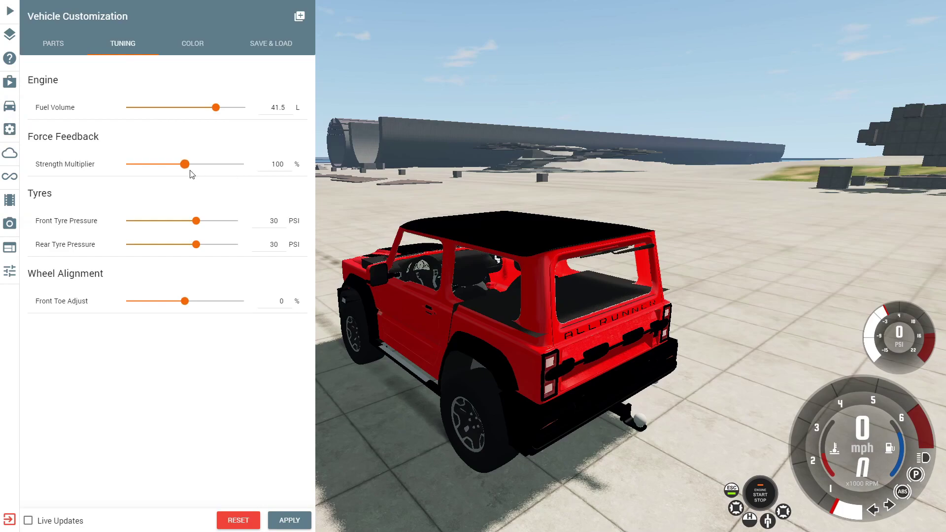
{"action": "left_click", "coordinate": [63, 46]}
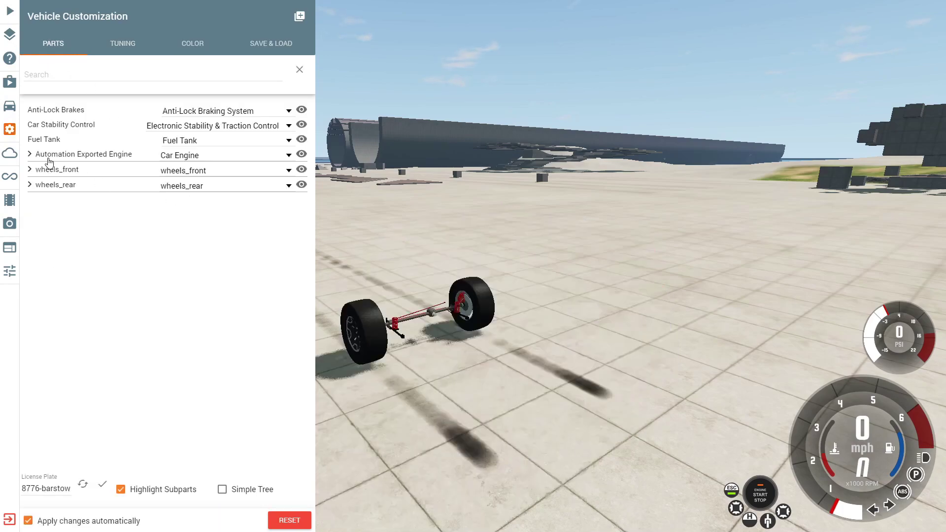
{"action": "left_click", "coordinate": [30, 153]}
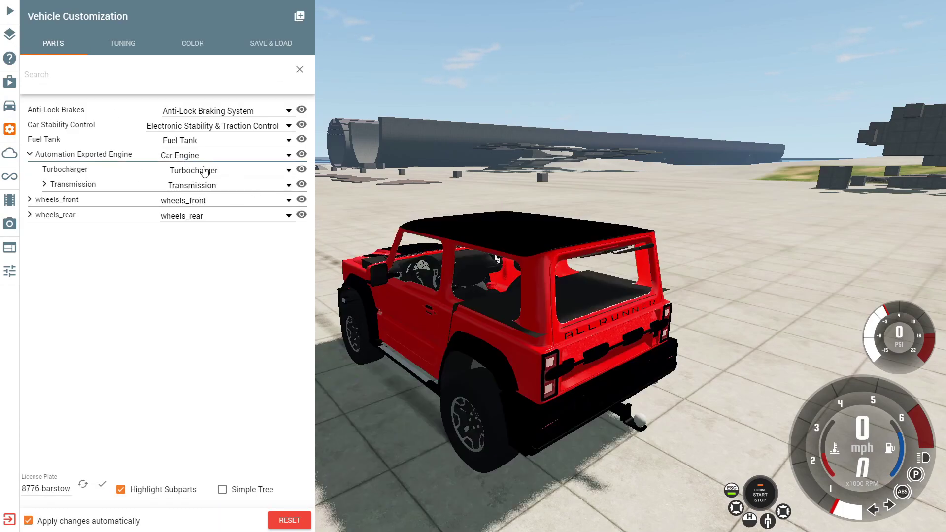
{"action": "left_click", "coordinate": [204, 171]}
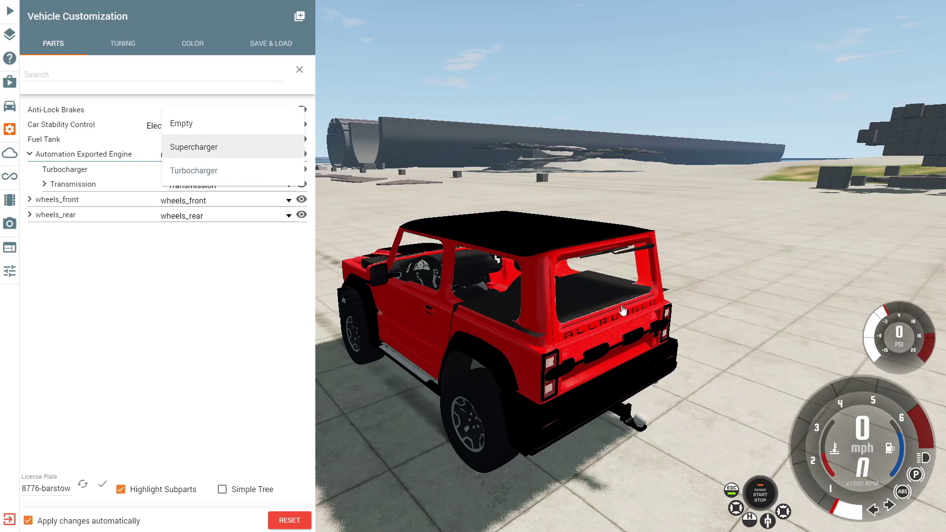
{"action": "key", "text": "Up"}
{"action": "key", "text": "Escape"}
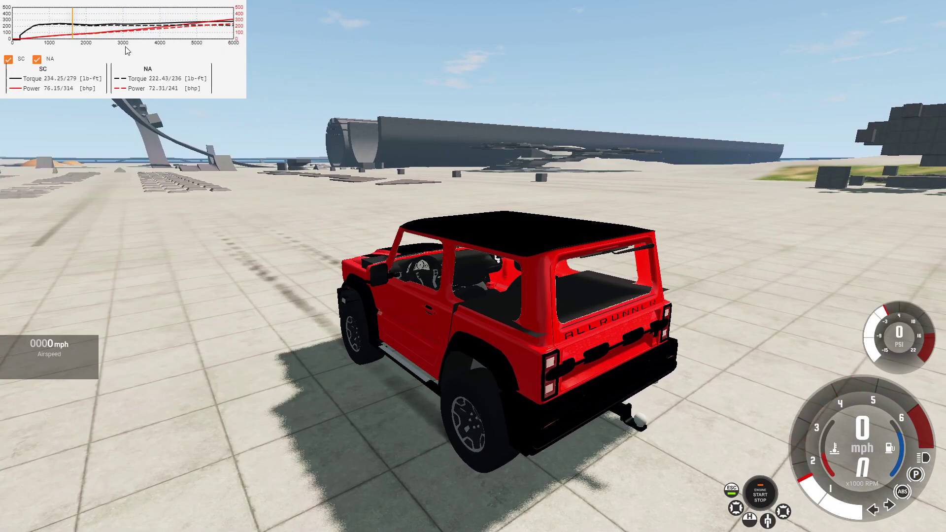
- Rev the supercharged engine to compare the SC and NA curves and check the boost gauge
{"action": "key", "text": "Up"}
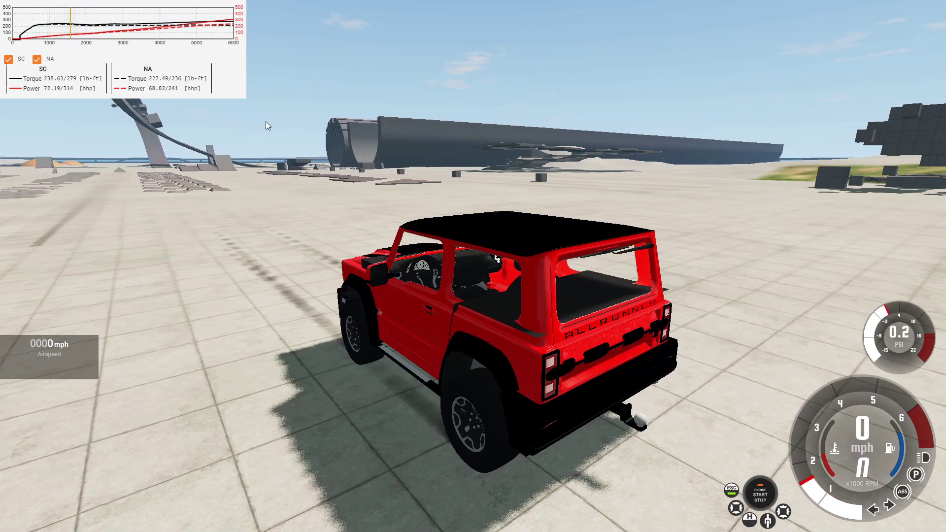
{"action": "key", "text": "Up"}
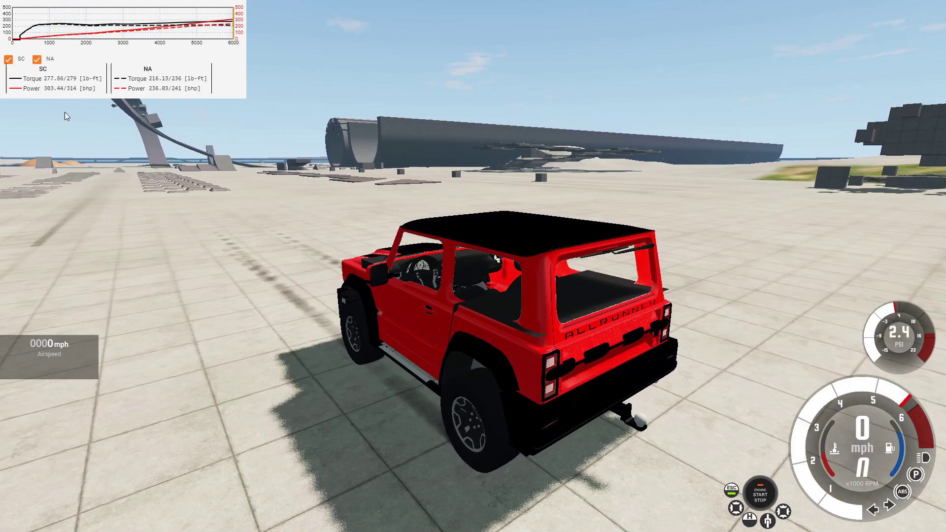
{"action": "key", "text": "Up"}
- Set the engine's Gear Ratio to 3 and Pressure per 1K RPM to 3 psi, and apply both to the vehicle
{"action": "key", "text": "Escape"}
{"action": "left_click", "coordinate": [10, 129]}
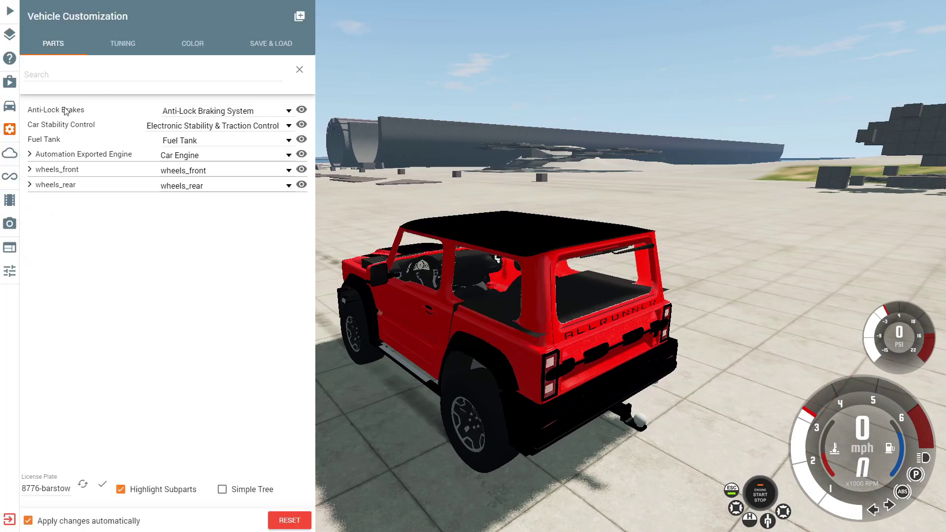
{"action": "left_click", "coordinate": [118, 45]}
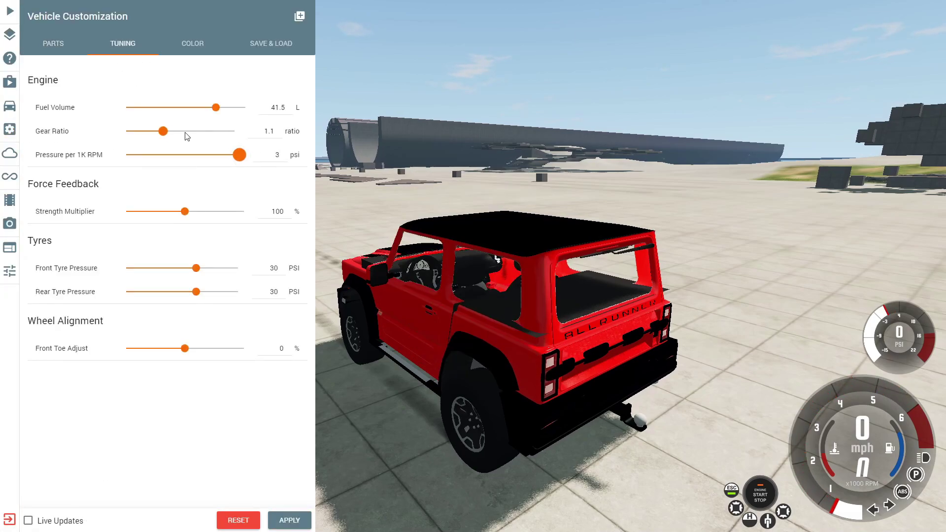
{"action": "left_click_drag", "start_coordinate": [163, 131], "coordinate": [414, 265]}
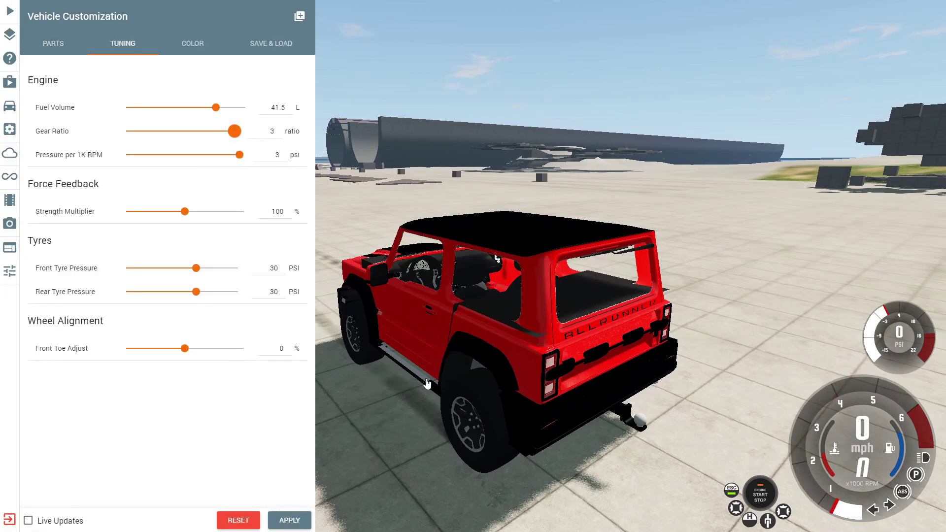
{"action": "key", "text": "Escape"}
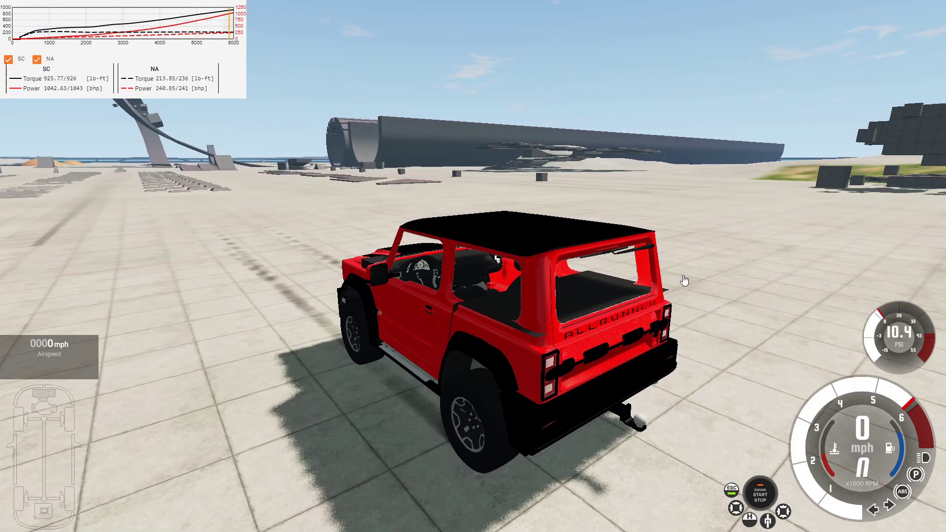
- Rev the engine repeatedly and take a short test drive to check the boost gauge and power curves, ending with a vehicle reset
{"action": "key", "text": "Up"}
{"action": "key", "text": "Up"}
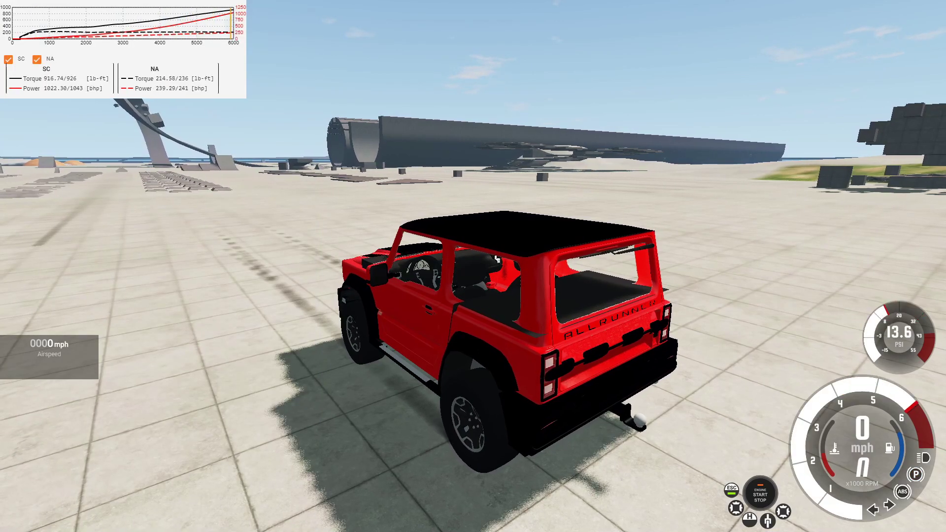
{"action": "key", "text": "Up"}
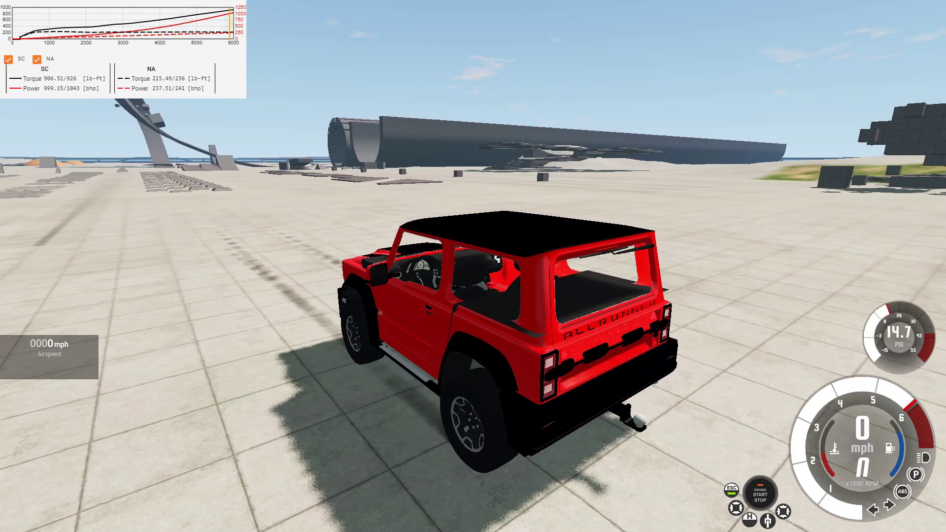
{"action": "key", "text": "Up"}
{"action": "key", "text": "Up"}
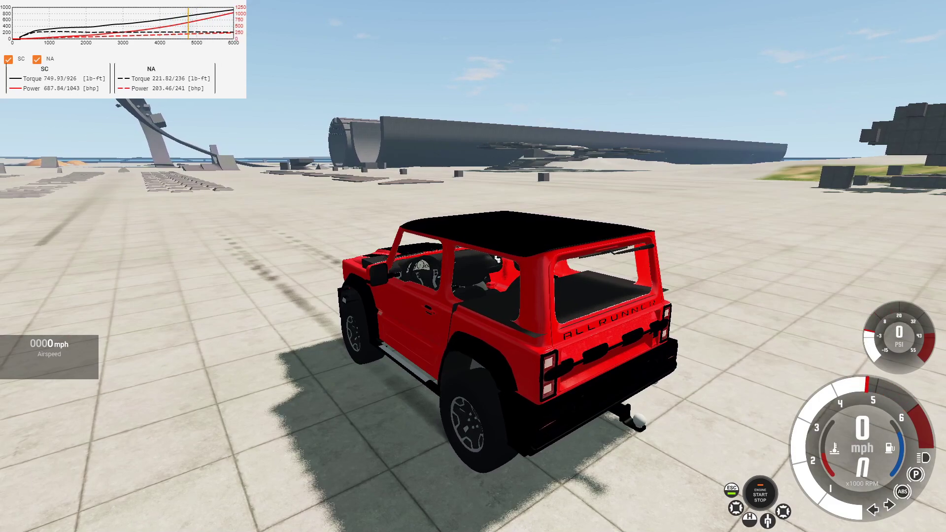
{"action": "key", "text": "Up"}
{"action": "key", "text": "Up"}
{"action": "key", "text": "Up"}
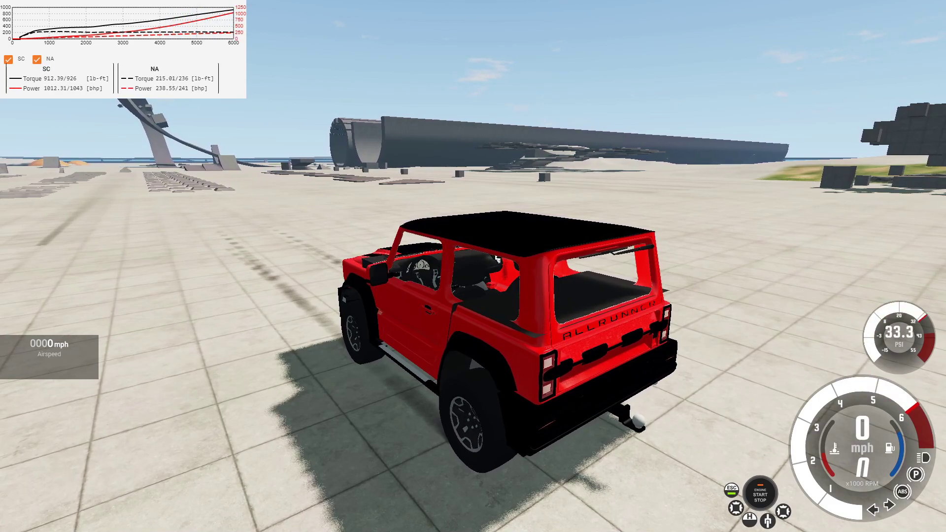
{"action": "key", "text": "x"}
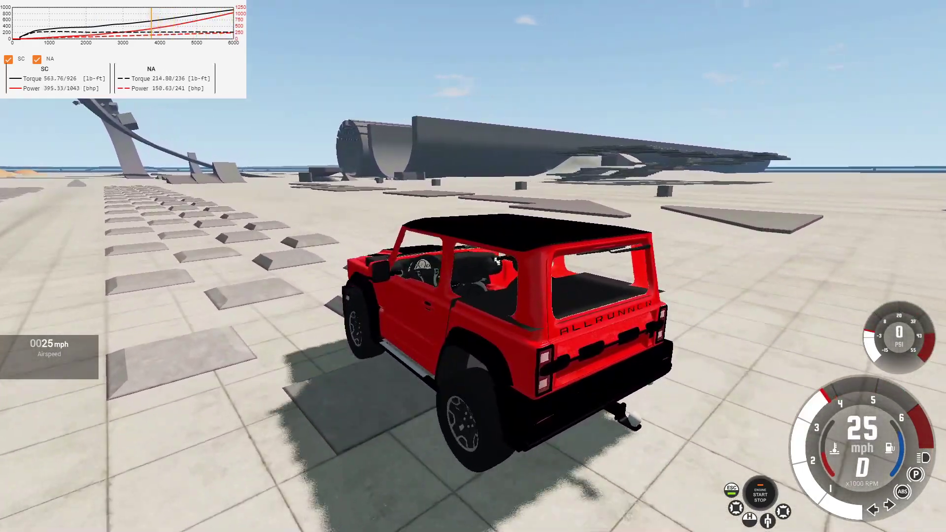
{"action": "key", "text": "r"}
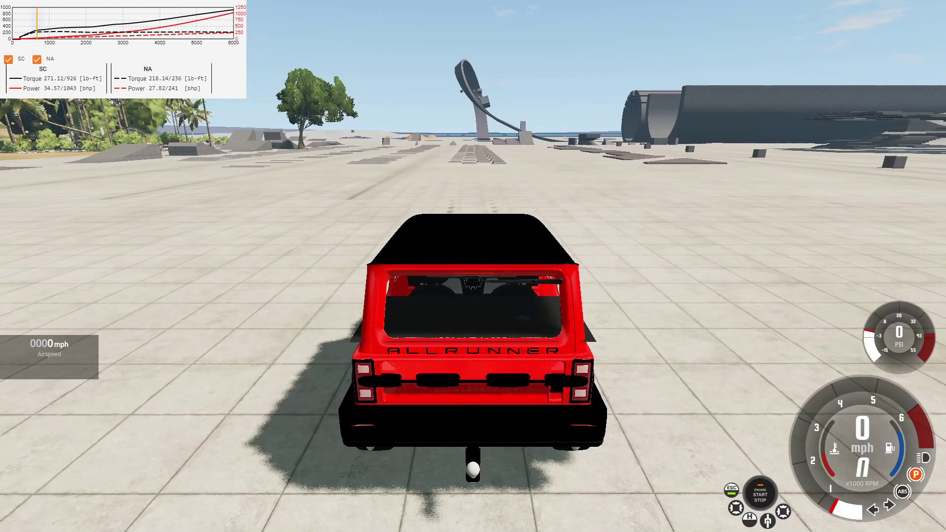
- Set the engine's Gear Ratio to 3.1 and Pressure per 1K RPM to 1 psi, and apply the tuning
{"action": "key", "text": "Escape"}
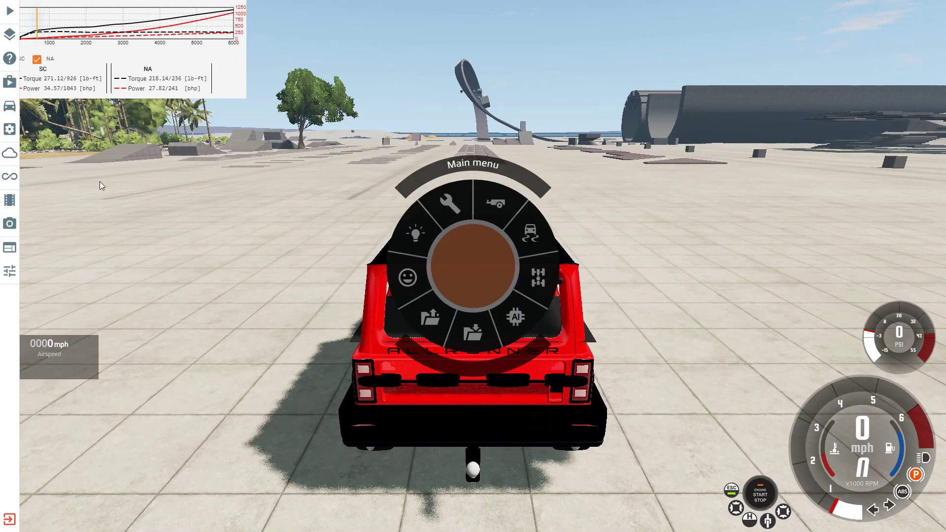
{"action": "left_click", "coordinate": [9, 128]}
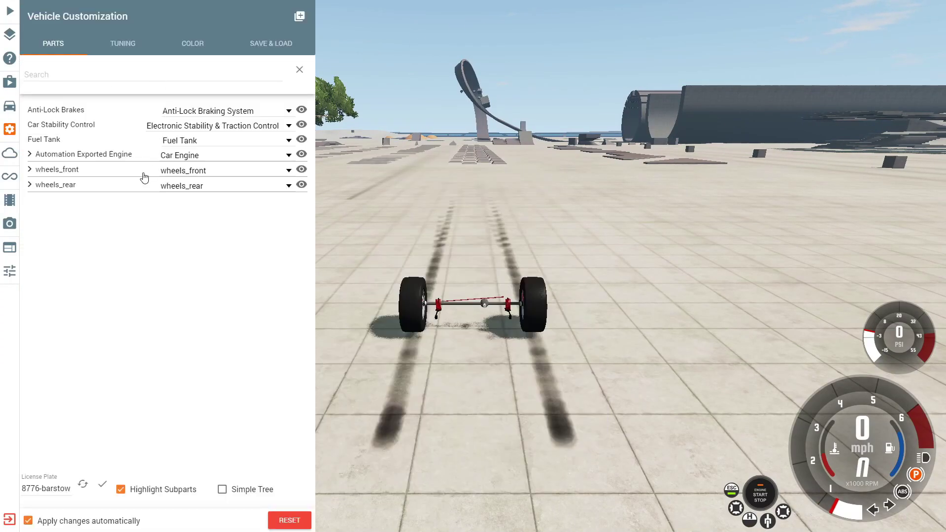
{"action": "left_click", "coordinate": [116, 44]}
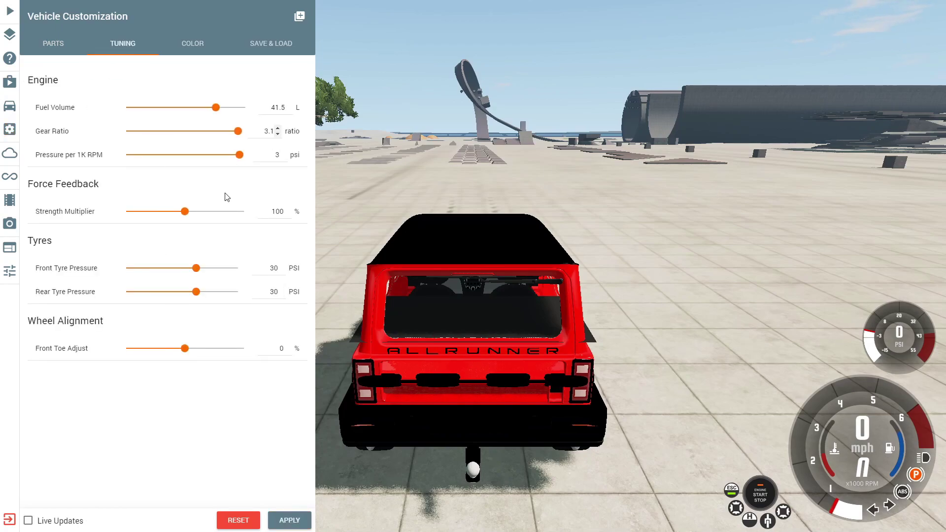
{"action": "left_click_drag", "start_coordinate": [202, 155], "coordinate": [162, 162]}
{"action": "left_click", "coordinate": [290, 524]}
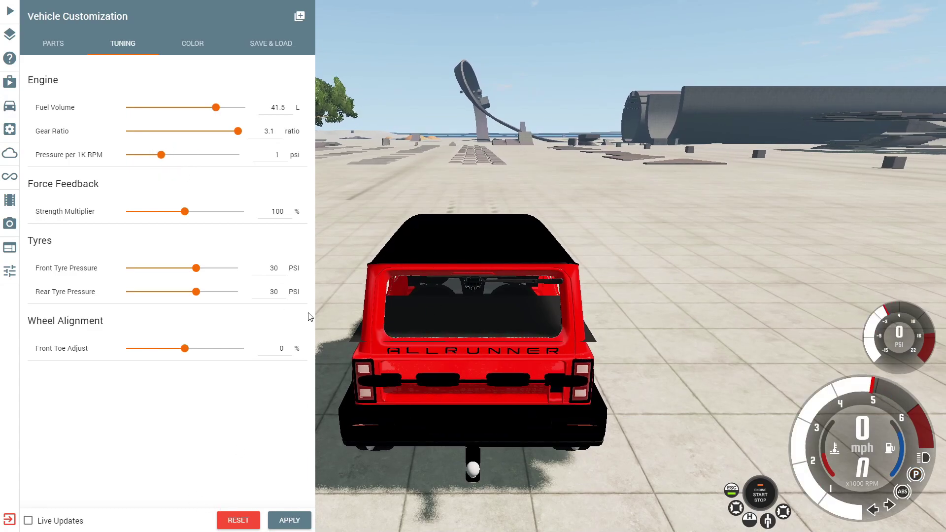
- Test drive the red vehicle, steering past the ramps while checking the boost gauge and shifting behaviour, and reset it
{"action": "key", "text": "Escape"}
{"action": "key", "text": "Up"}
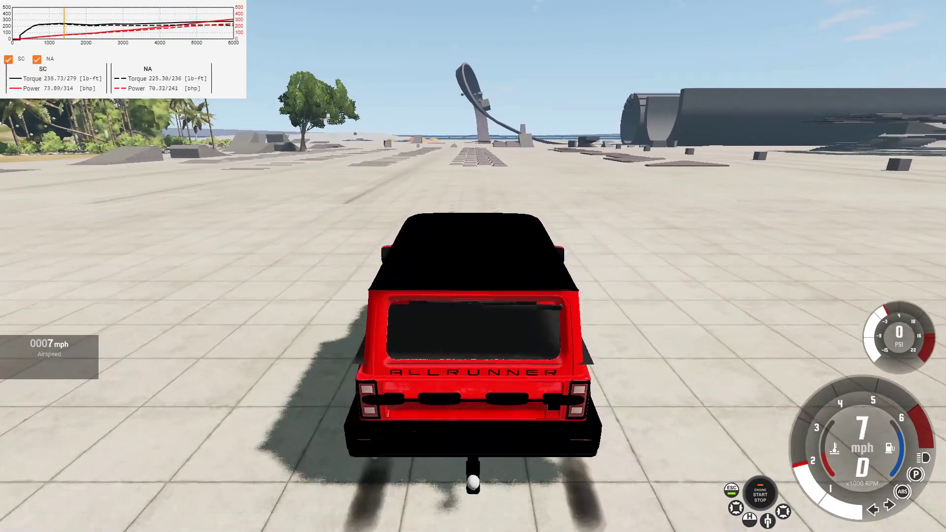
{"action": "key", "text": "Up"}
{"action": "key", "text": "Left"}
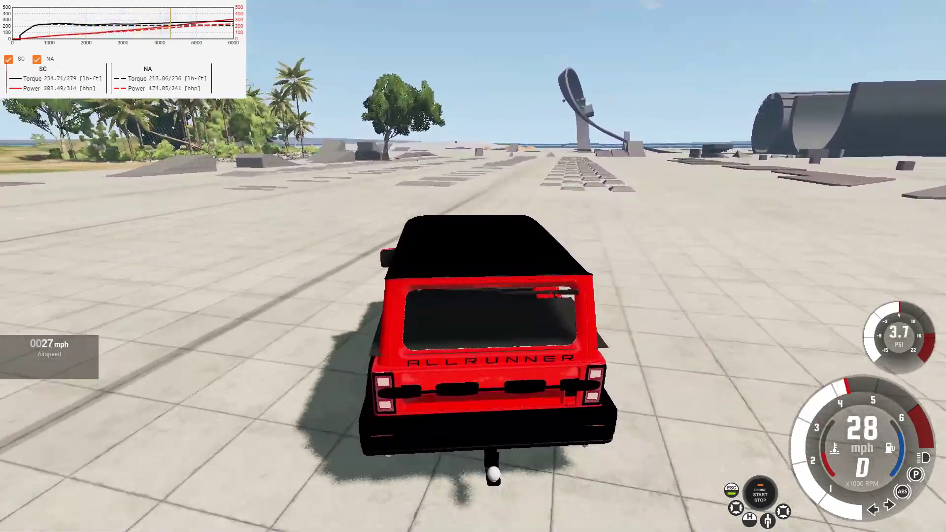
{"action": "key", "text": "Up"}
{"action": "key", "text": "Right"}
{"action": "key", "text": "x"}
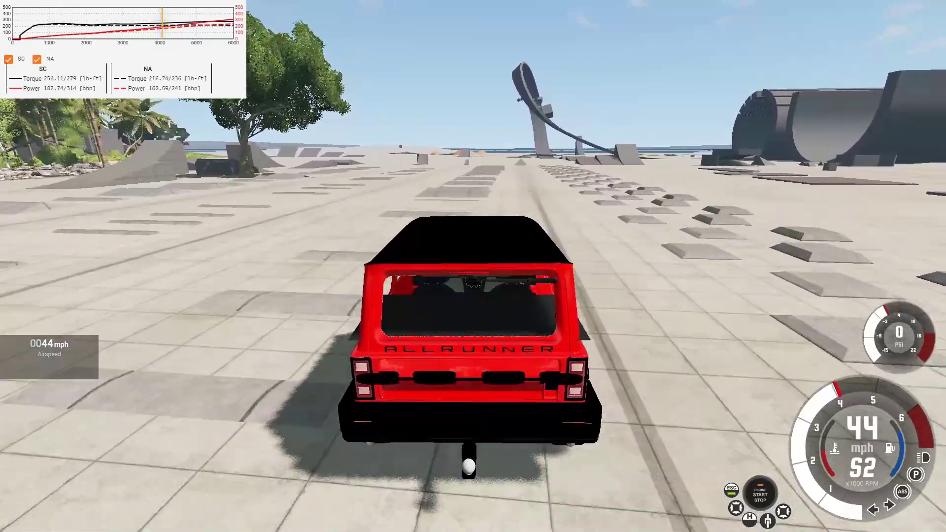
{"action": "key", "text": "Left"}
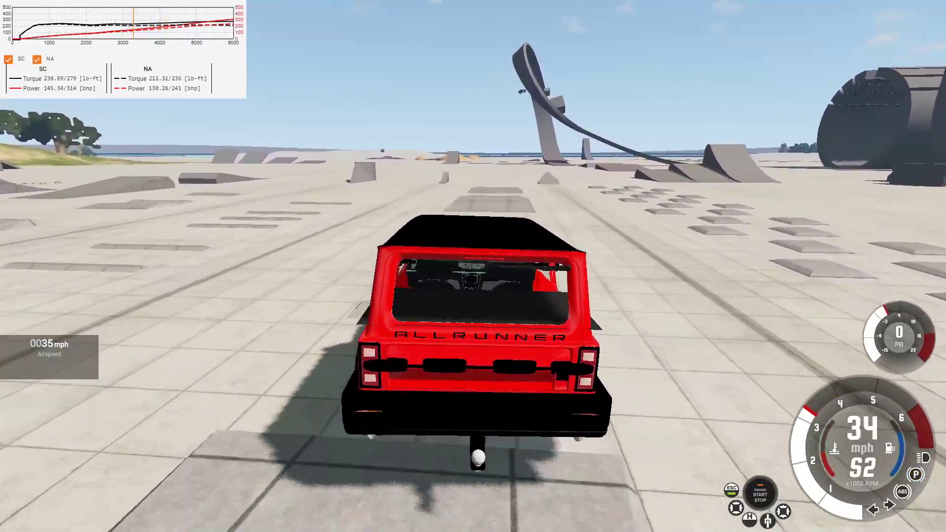
{"action": "key", "text": "r"}
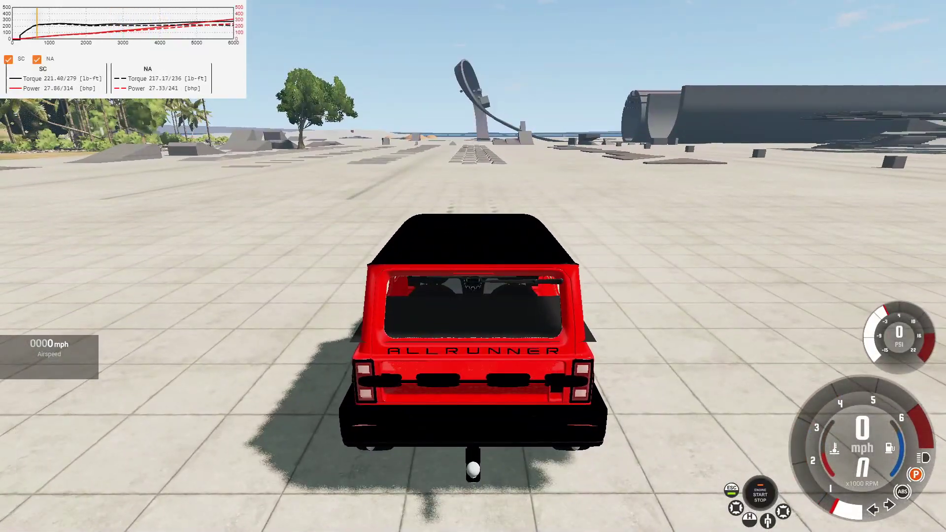